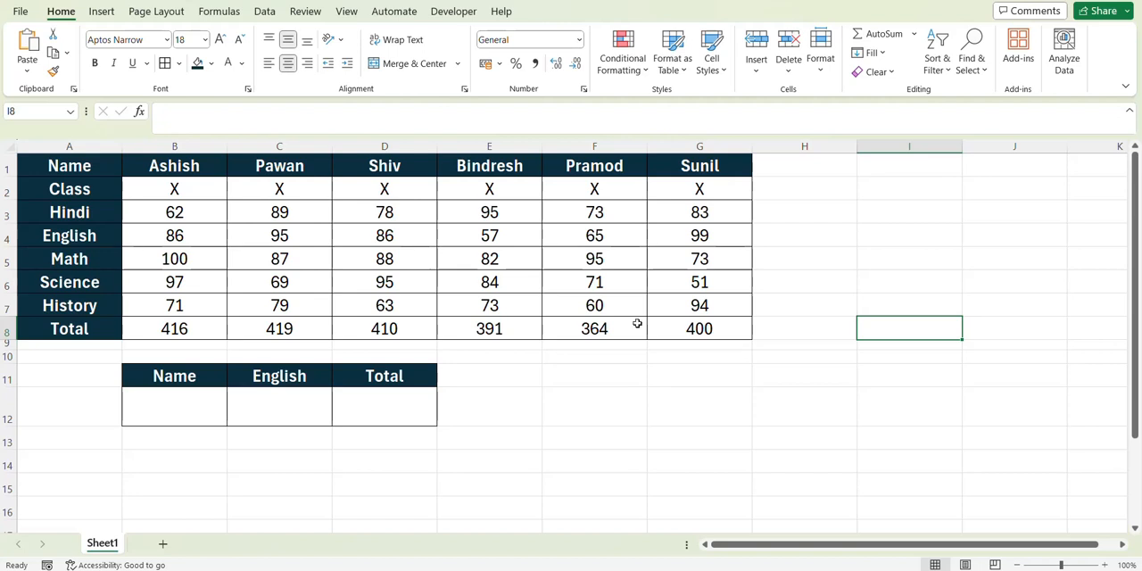
- Examine the marks table in A1:G8: the row labels in column A, the student names across row 1, and their marks and totals
{"action": "left_click_drag", "start_coordinate": [84, 212], "coordinate": [713, 219]}
{"action": "left_click_drag", "start_coordinate": [687, 167], "coordinate": [699, 330]}
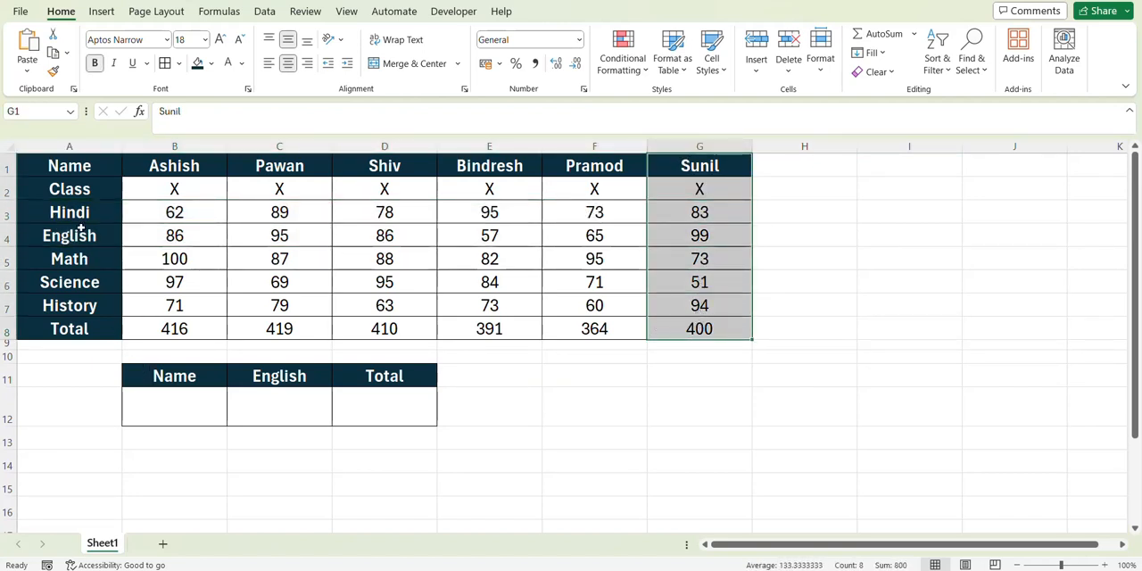
{"action": "left_click_drag", "start_coordinate": [76, 169], "coordinate": [69, 329]}
{"action": "left_click", "coordinate": [45, 238]}
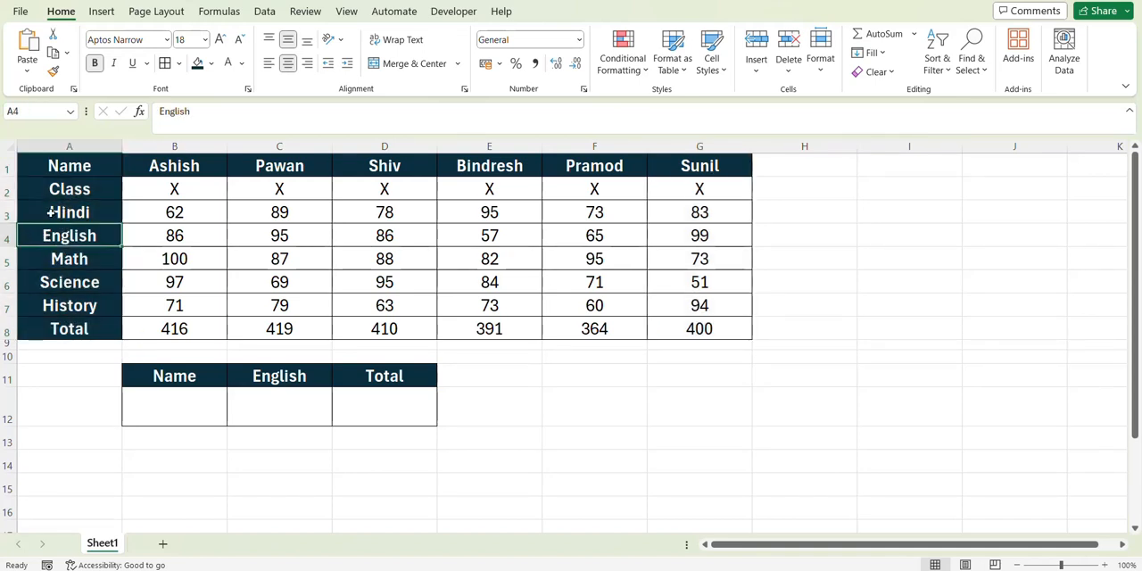
{"action": "left_click", "coordinate": [58, 165]}
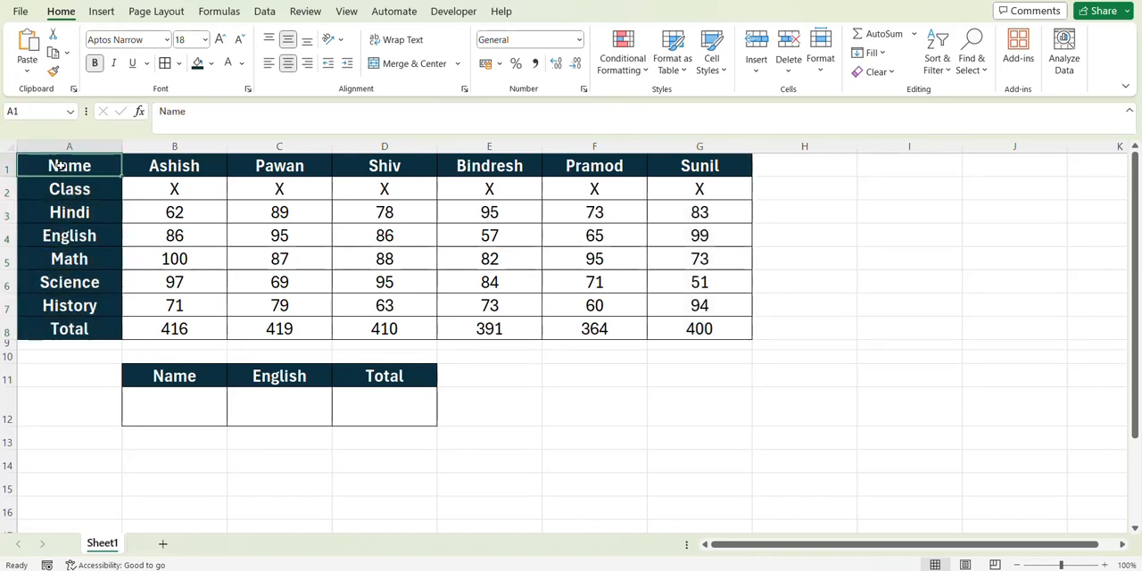
{"action": "left_click", "coordinate": [51, 186]}
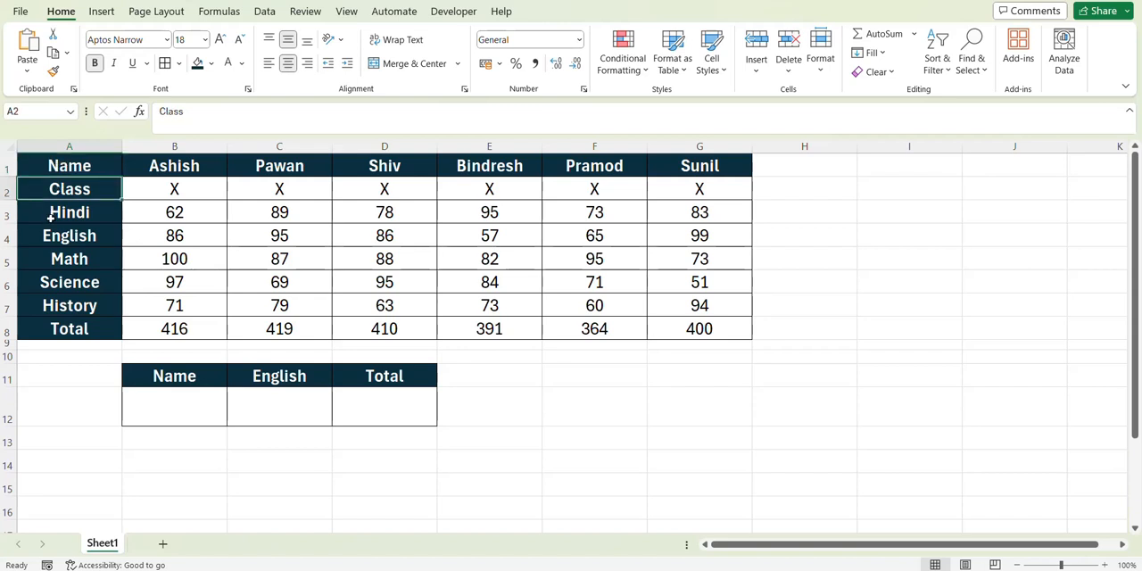
{"action": "left_click_drag", "start_coordinate": [49, 214], "coordinate": [51, 300]}
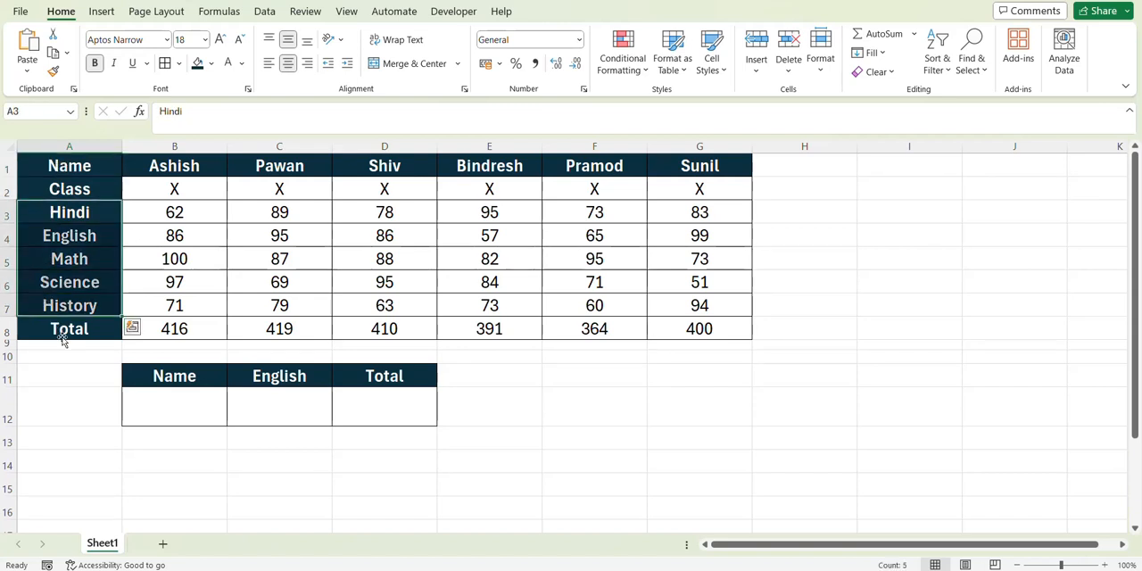
{"action": "left_click", "coordinate": [63, 332]}
{"action": "left_click_drag", "start_coordinate": [63, 166], "coordinate": [38, 328]}
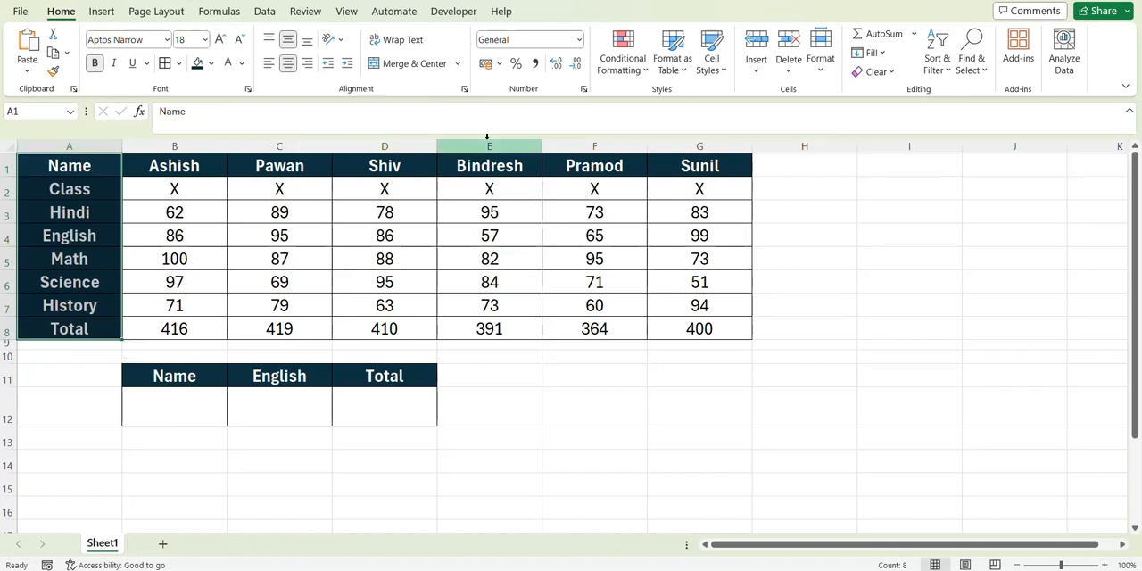
{"action": "left_click_drag", "start_coordinate": [192, 169], "coordinate": [485, 125]}
{"action": "left_click_drag", "start_coordinate": [219, 193], "coordinate": [243, 193]}
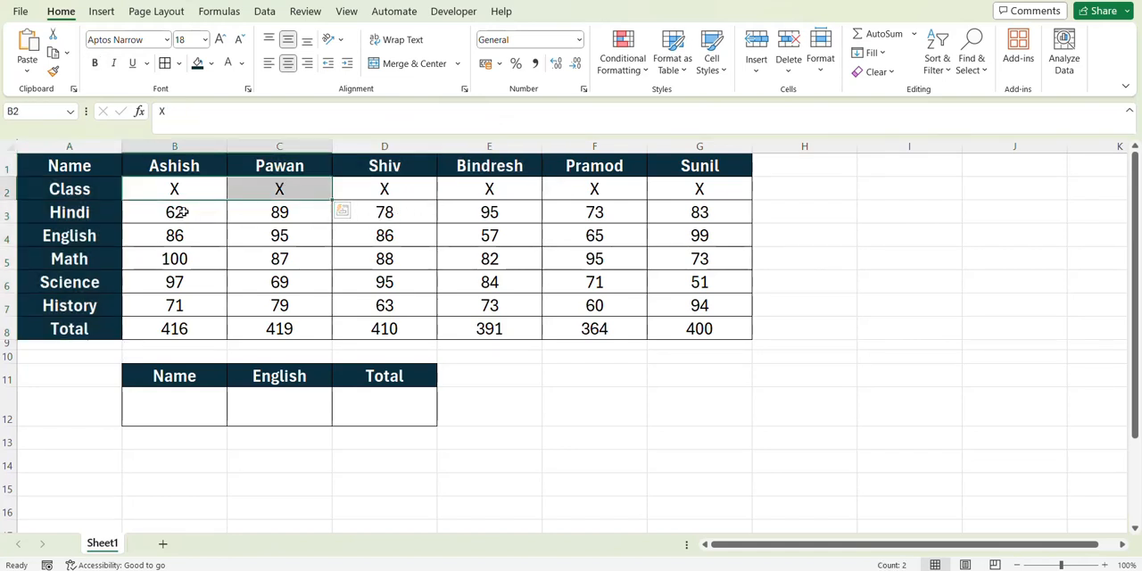
{"action": "left_click_drag", "start_coordinate": [180, 214], "coordinate": [700, 282]}
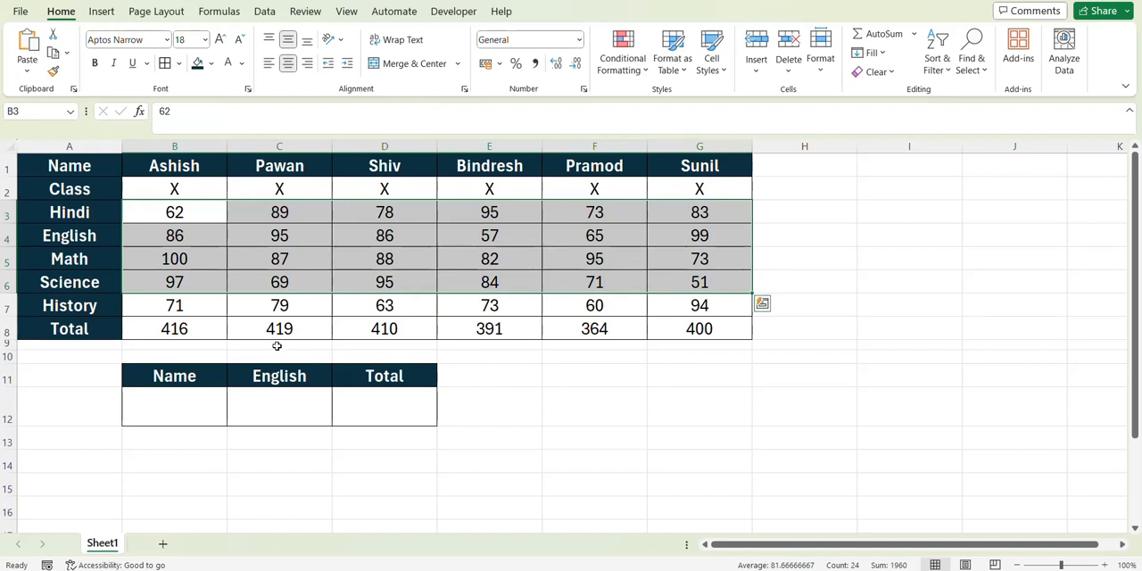
{"action": "left_click_drag", "start_coordinate": [234, 330], "coordinate": [530, 273]}
{"action": "left_click", "coordinate": [530, 273]}
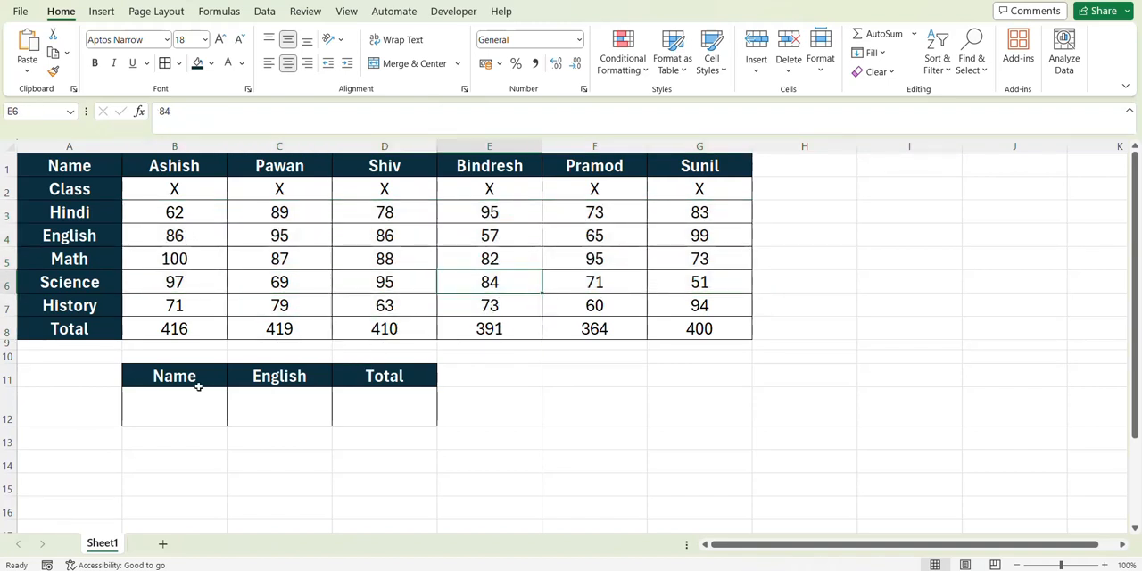
- Examine the small lookup table in B11:D12 with its empty Name, English and Total cells
{"action": "left_click_drag", "start_coordinate": [187, 377], "coordinate": [347, 390]}
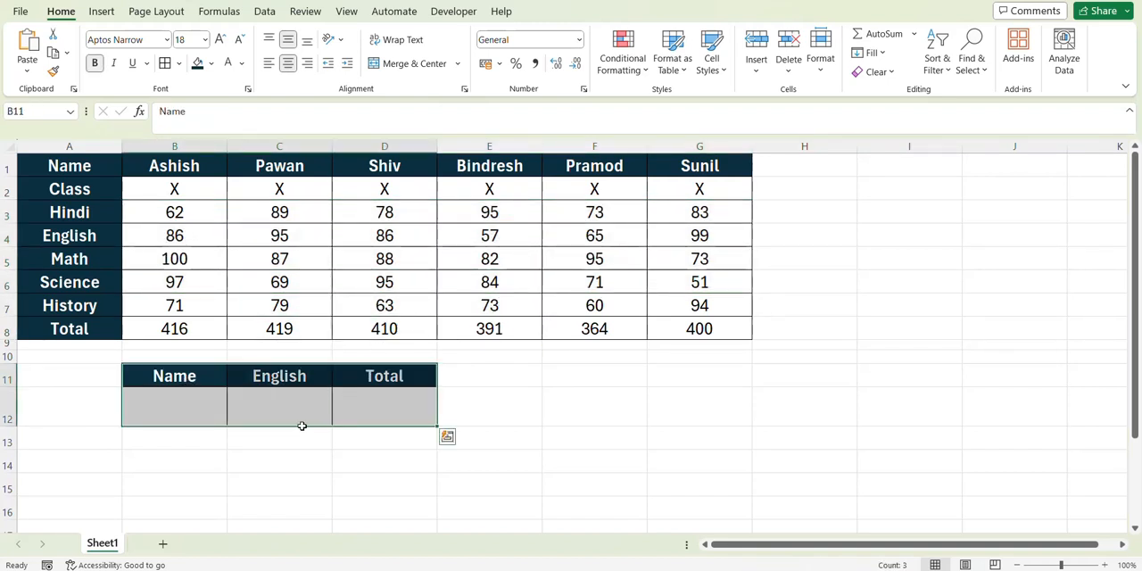
{"action": "left_click", "coordinate": [187, 401]}
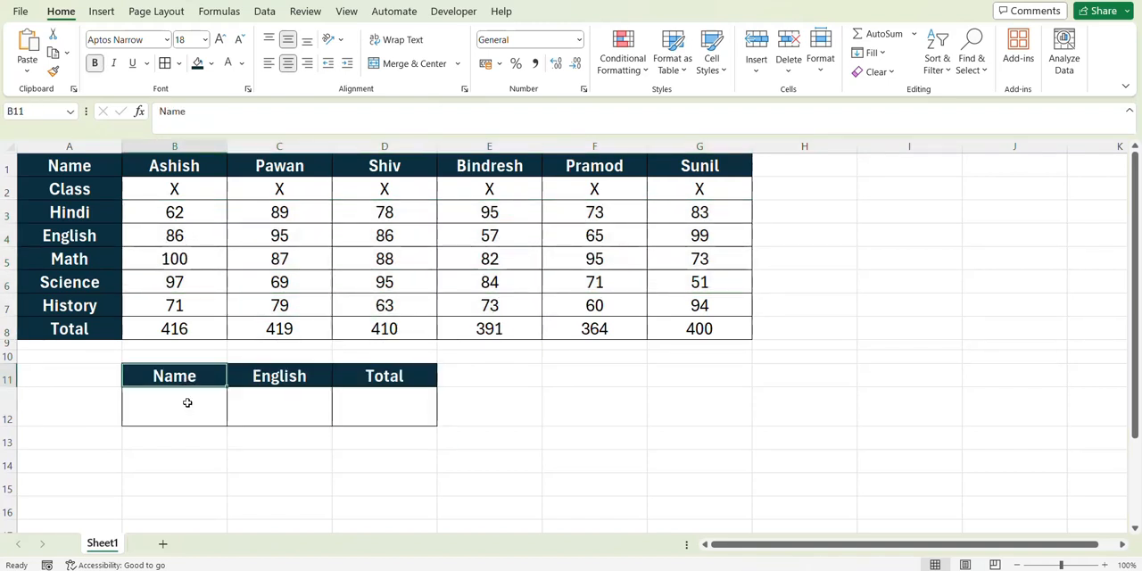
{"action": "left_click", "coordinate": [275, 401]}
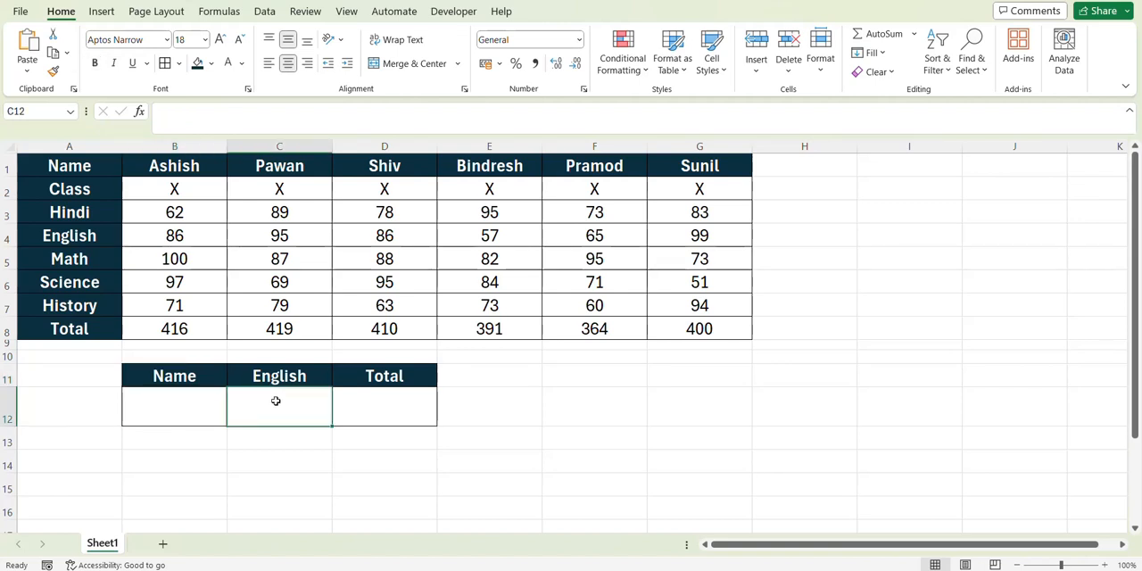
{"action": "left_click", "coordinate": [383, 376]}
{"action": "left_click", "coordinate": [388, 404]}
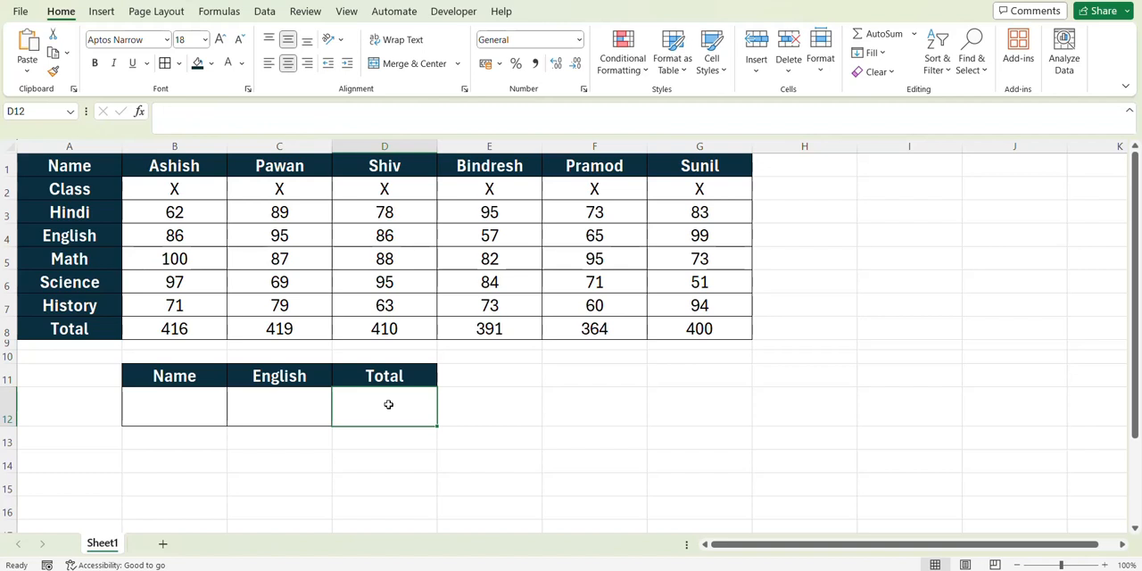
{"action": "left_click", "coordinate": [178, 411]}
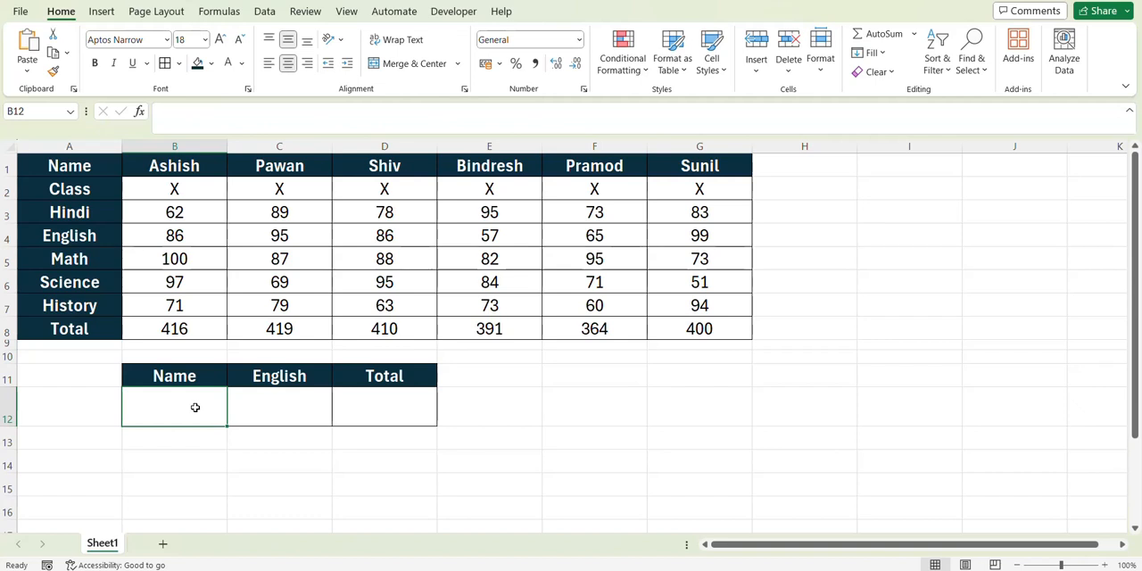
{"action": "left_click", "coordinate": [253, 407]}
{"action": "left_click", "coordinate": [363, 404]}
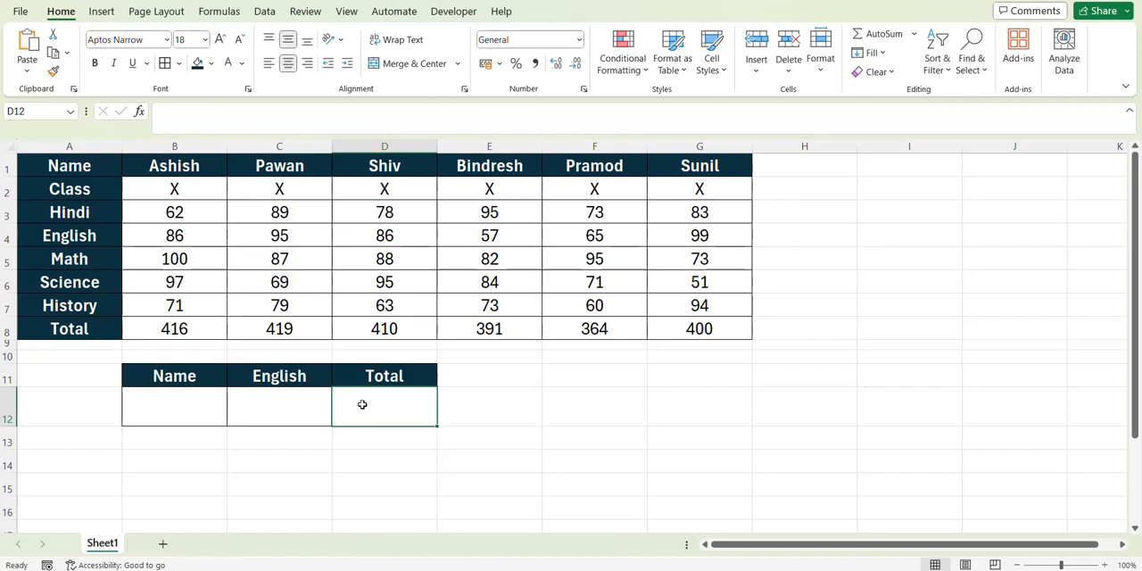
- Add a List data validation drop-down to B12 with source =$B$1:$G$1, and choose the first student from it
{"action": "left_click", "coordinate": [199, 409]}
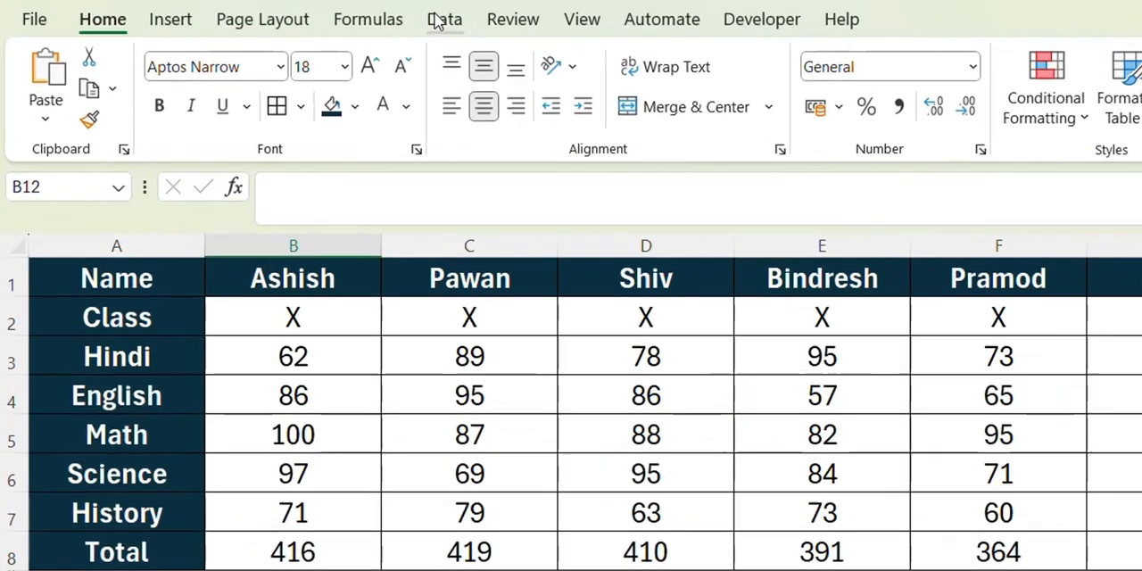
{"action": "left_click", "coordinate": [274, 11]}
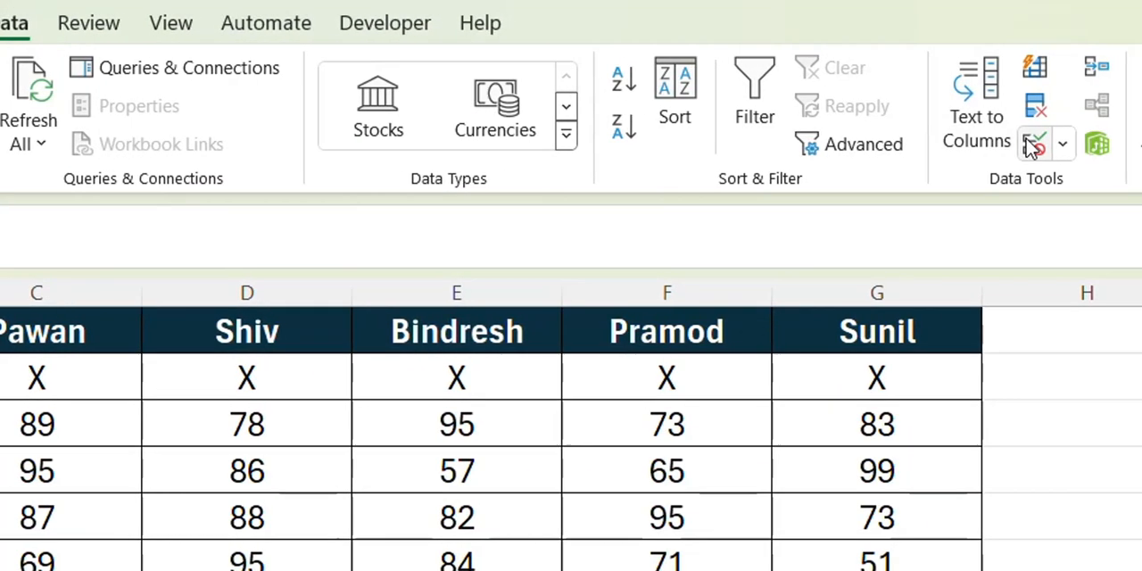
{"action": "left_click", "coordinate": [1033, 146]}
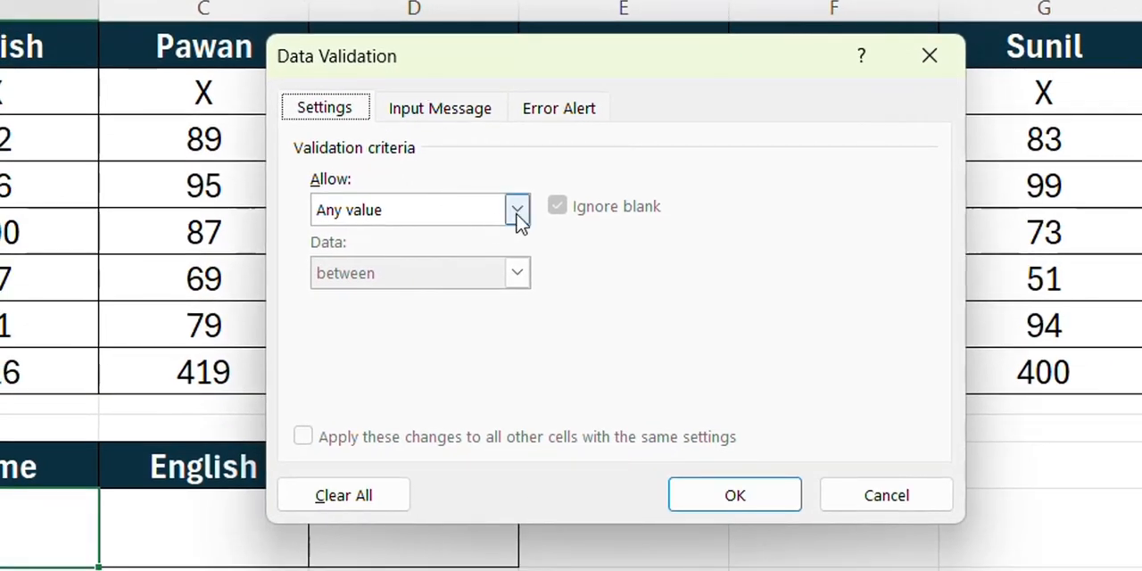
{"action": "left_click", "coordinate": [516, 213]}
{"action": "left_click", "coordinate": [420, 300]}
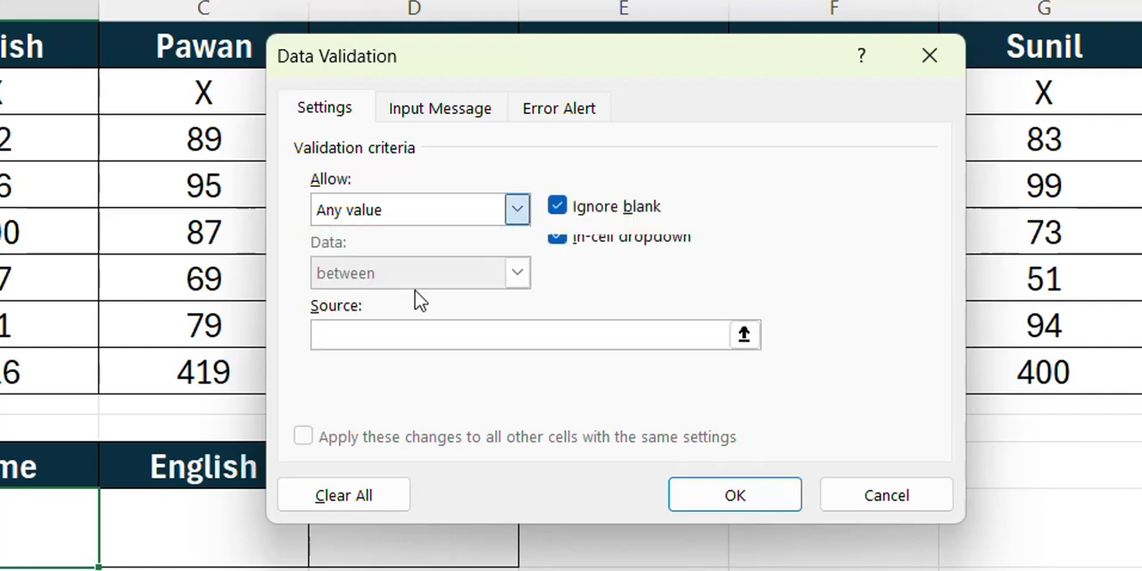
{"action": "left_click", "coordinate": [388, 340]}
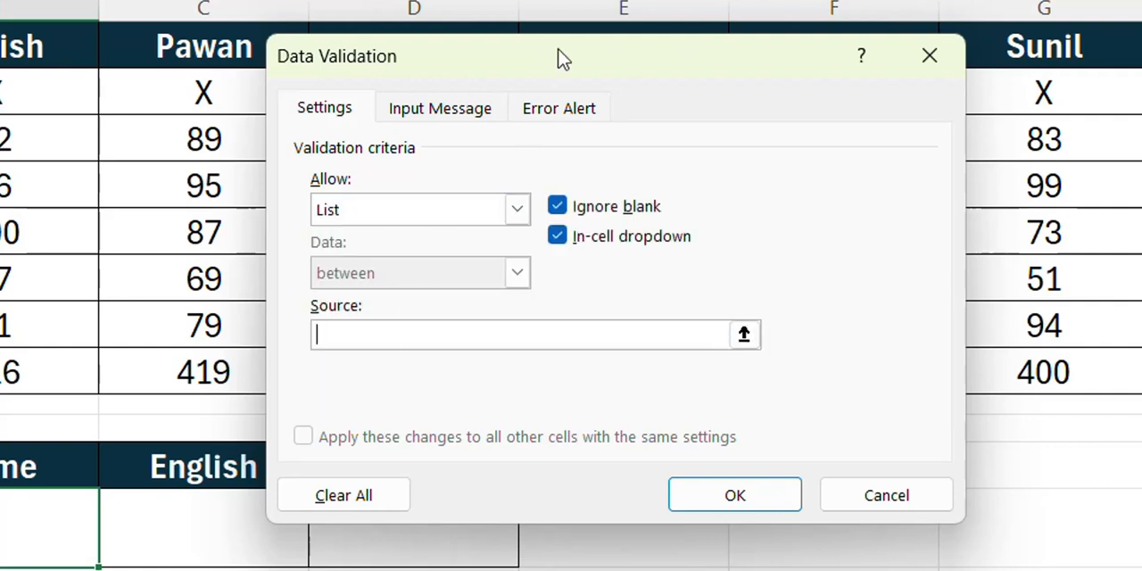
{"action": "left_click_drag", "start_coordinate": [561, 56], "coordinate": [520, 259]}
{"action": "left_click_drag", "start_coordinate": [17, 36], "coordinate": [974, 38]}
{"action": "left_click_drag", "start_coordinate": [775, 78], "coordinate": [776, 79]}
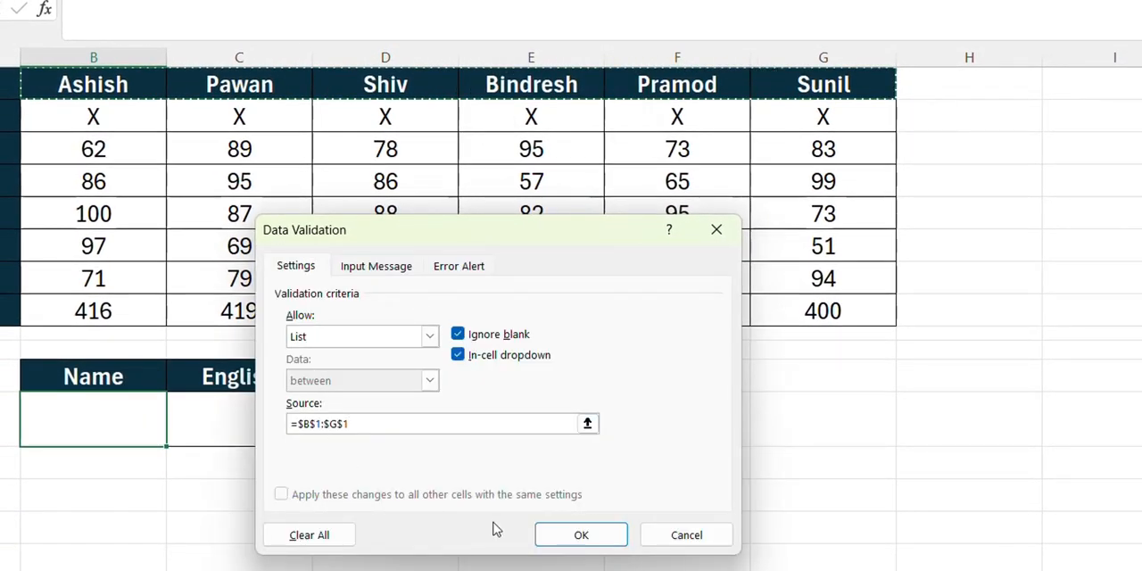
{"action": "left_click", "coordinate": [542, 534]}
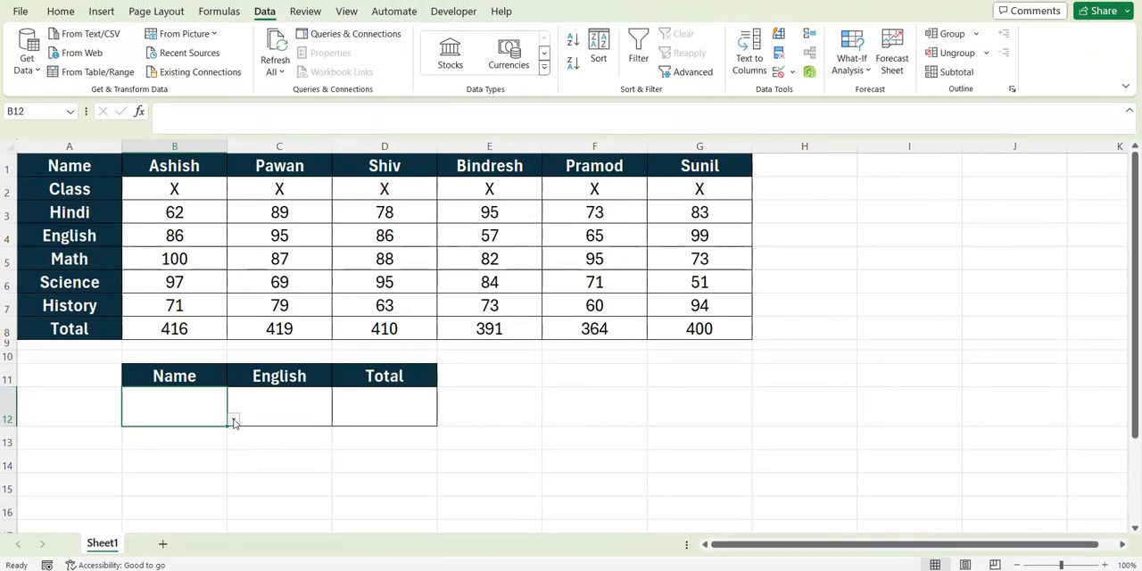
{"action": "left_click", "coordinate": [233, 420]}
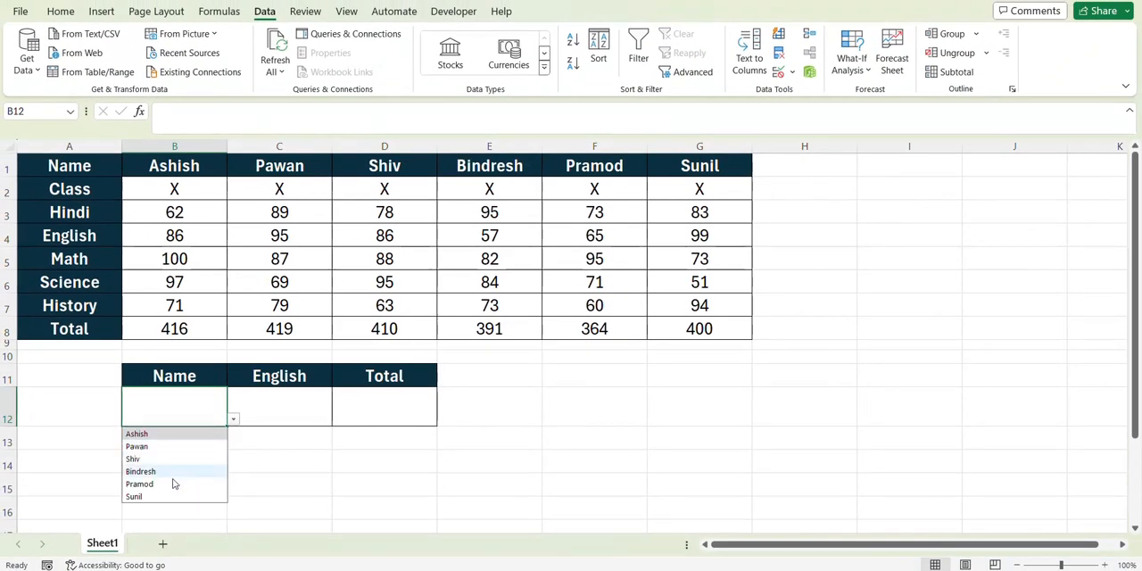
{"action": "left_click", "coordinate": [156, 435]}
- Compare the empty English and Total result cells in row 12 with the English row of the marks table
{"action": "left_click", "coordinate": [268, 416]}
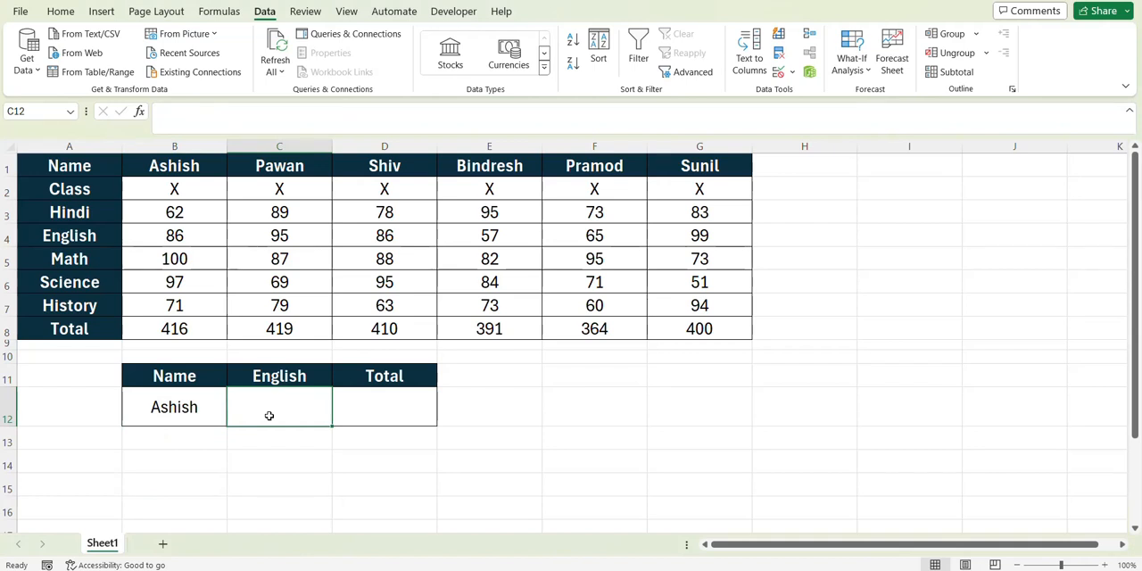
{"action": "left_click", "coordinate": [356, 401]}
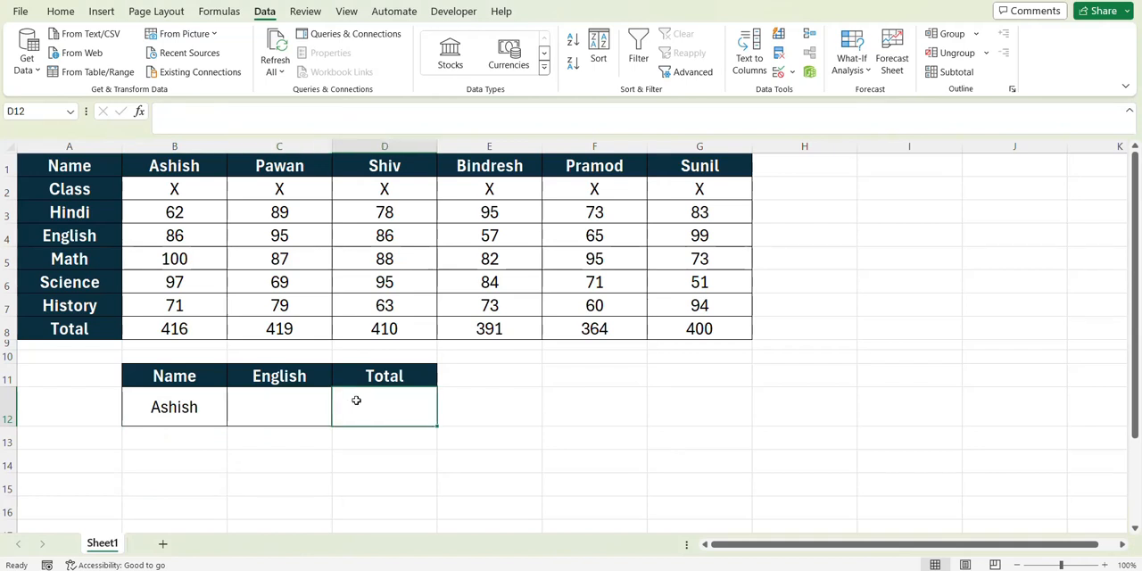
{"action": "left_click", "coordinate": [299, 406]}
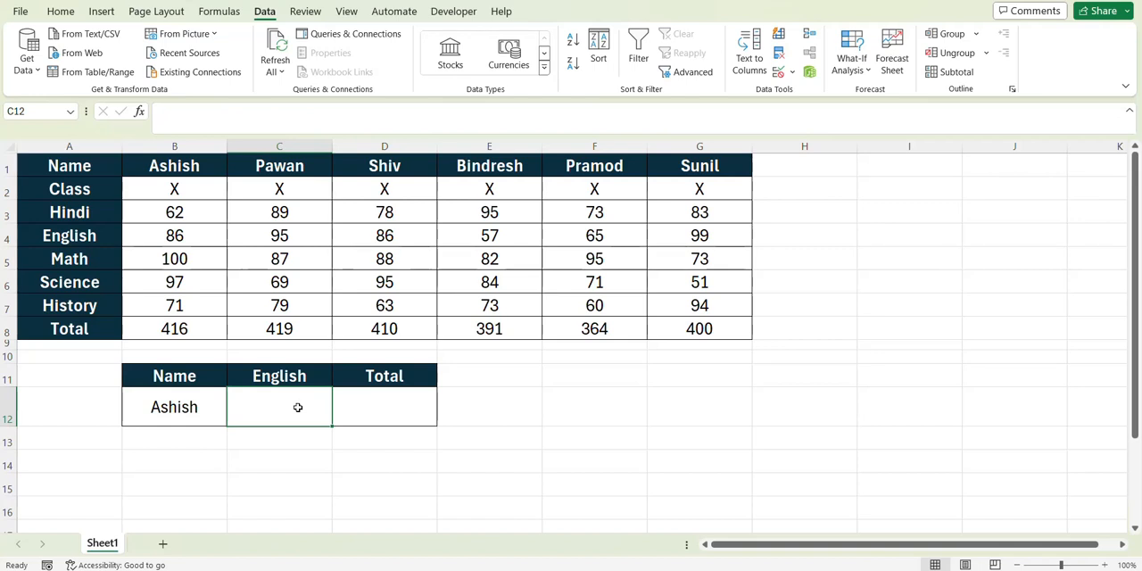
{"action": "left_click_drag", "start_coordinate": [280, 390], "coordinate": [283, 406]}
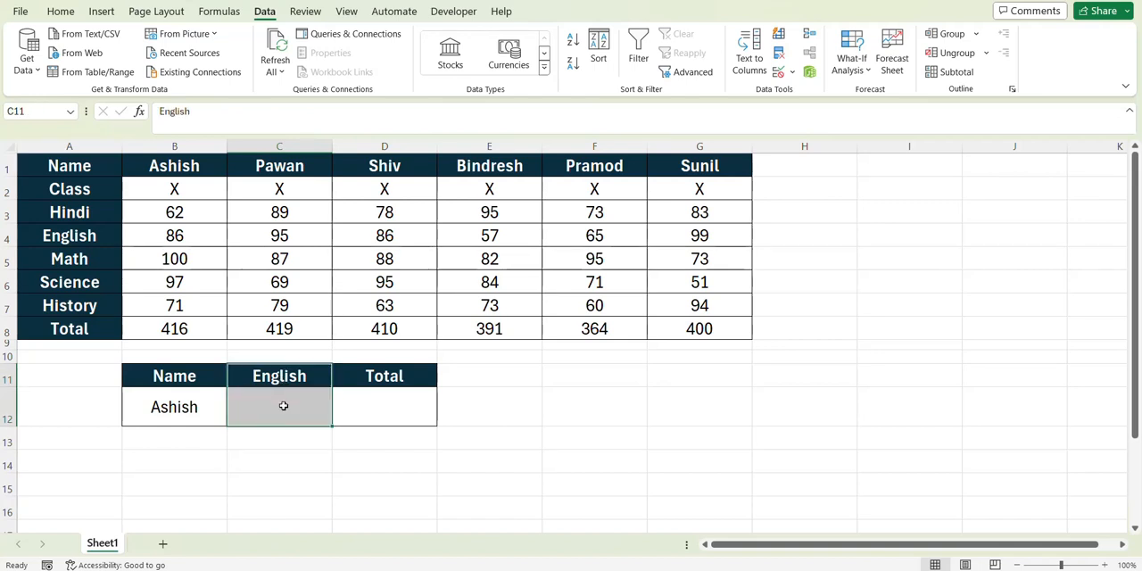
{"action": "left_click_drag", "start_coordinate": [67, 236], "coordinate": [199, 233]}
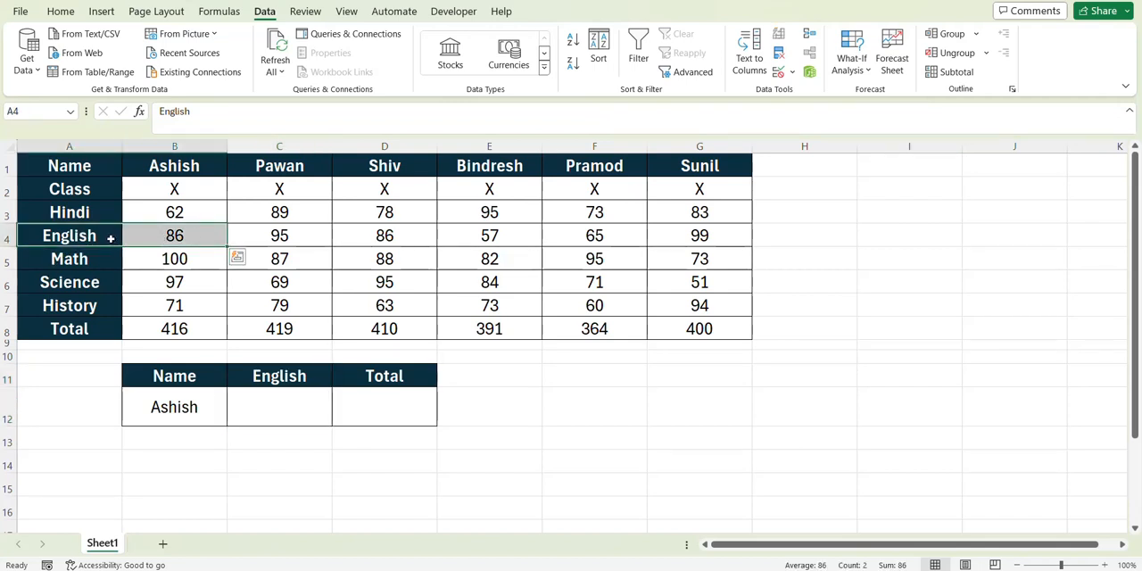
{"action": "left_click", "coordinate": [272, 411]}
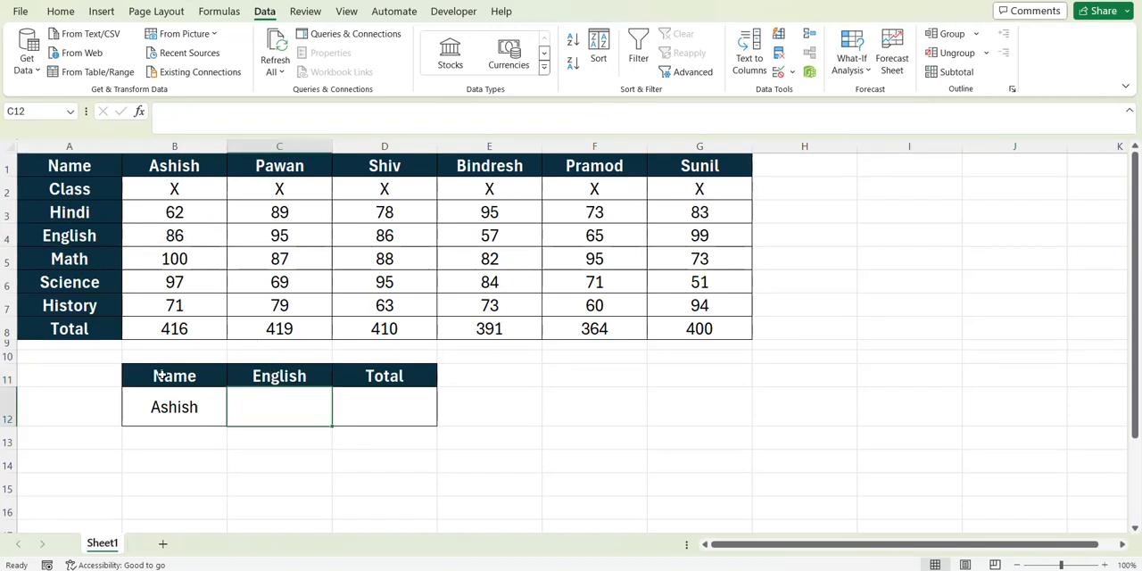
{"action": "left_click_drag", "start_coordinate": [74, 236], "coordinate": [659, 235]}
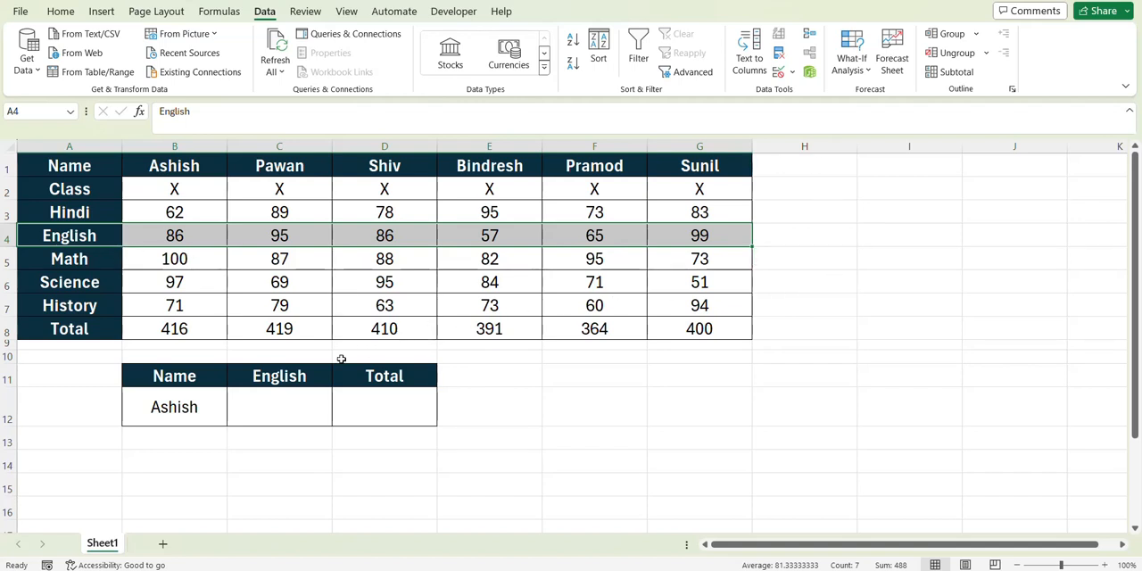
- Enter =HLOOKUP(B12,A1:G8,4,0) in C12 to return the selected student's English marks
{"action": "left_click", "coordinate": [314, 398]}
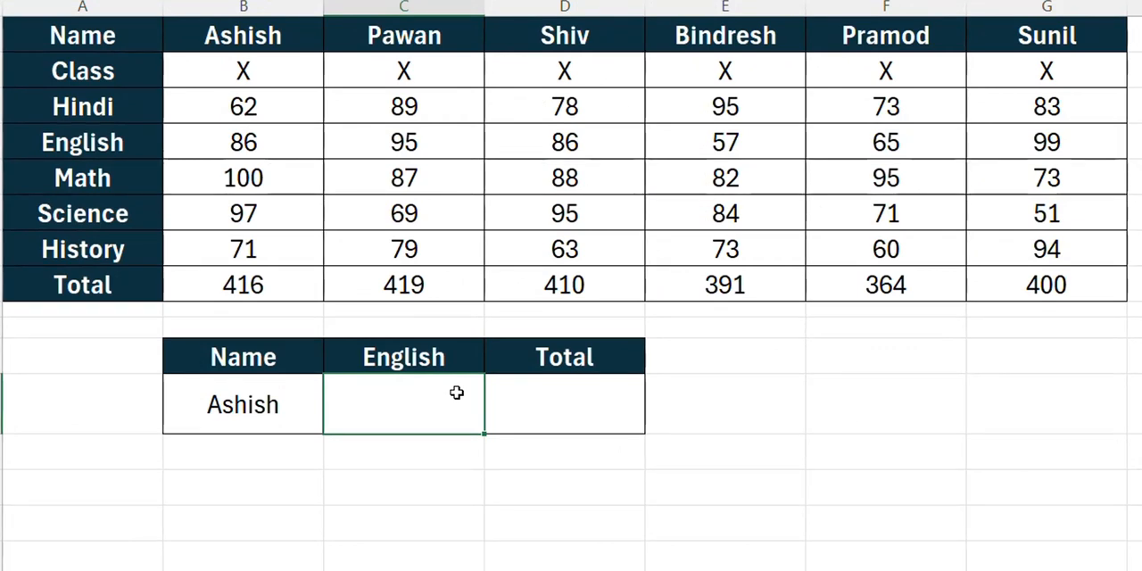
{"action": "type", "text": "=hlo"}
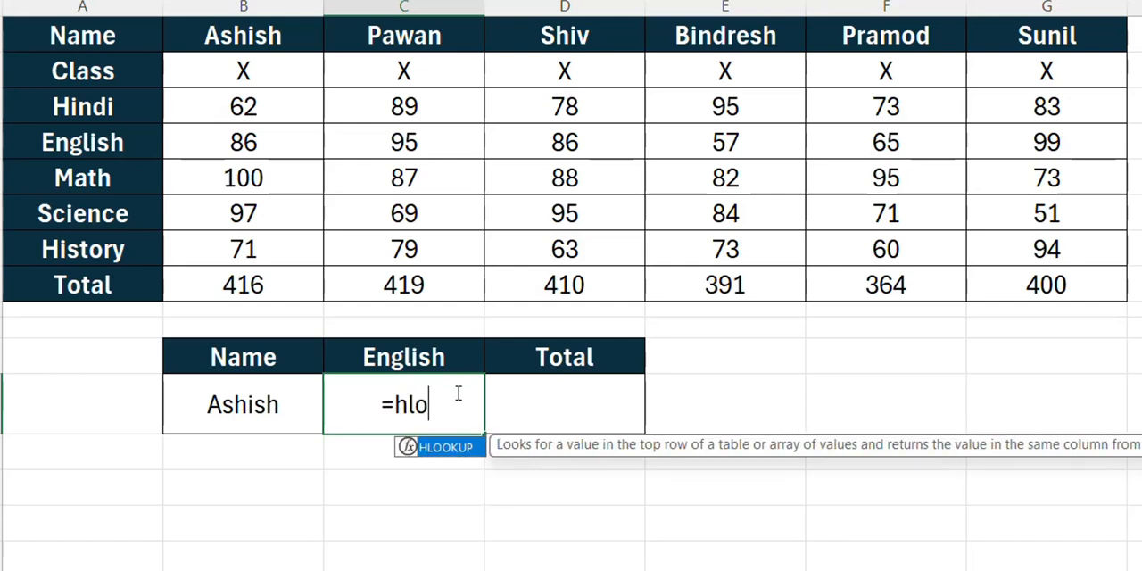
{"action": "key", "text": "Tab"}
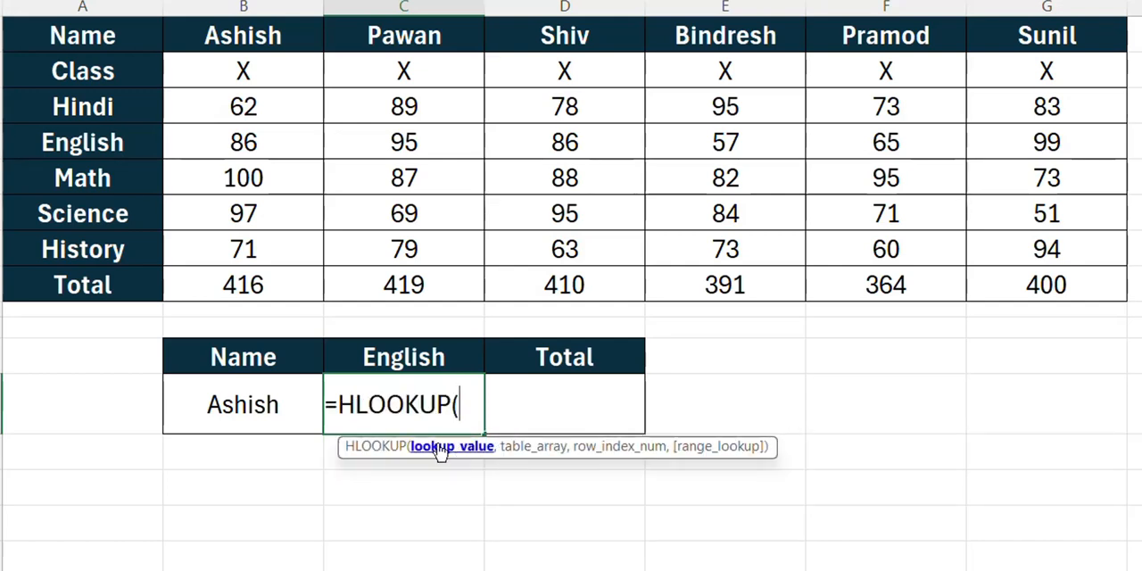
{"action": "left_click", "coordinate": [265, 406]}
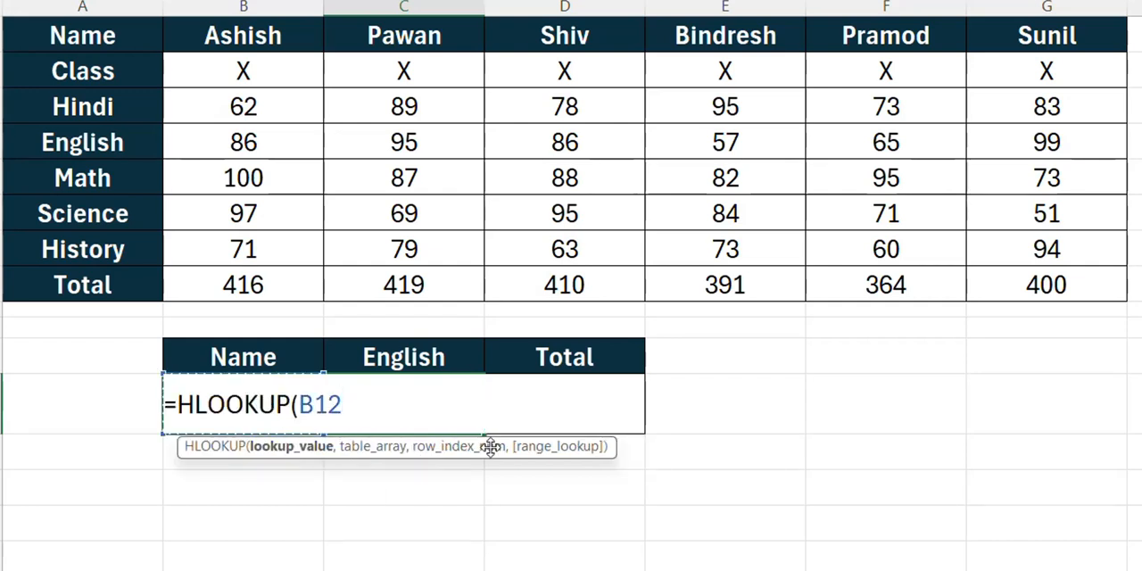
{"action": "type", "text": ","}
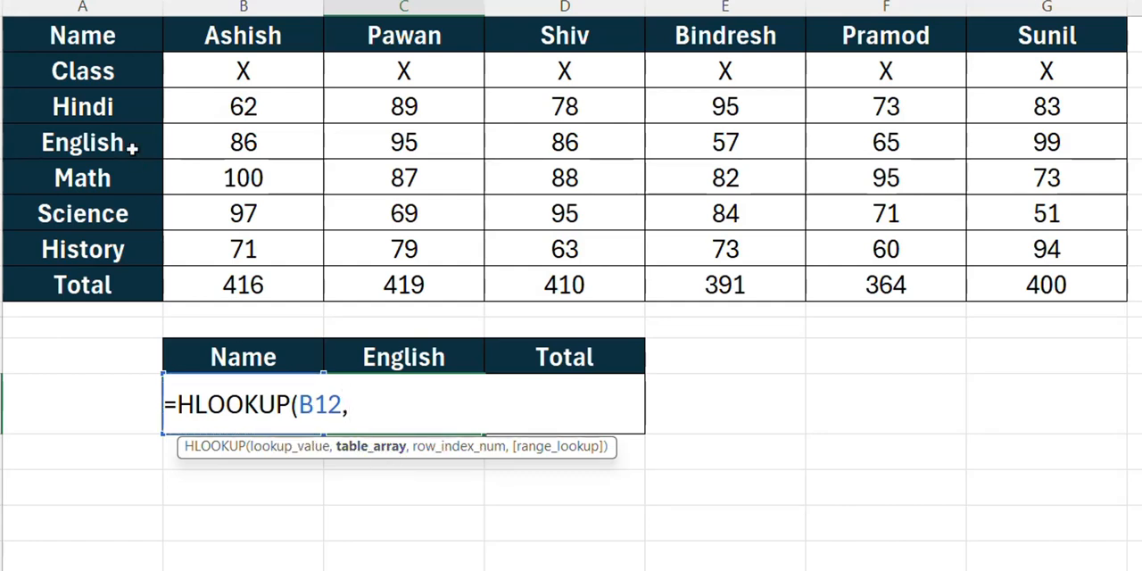
{"action": "left_click_drag", "start_coordinate": [110, 50], "coordinate": [1030, 285]}
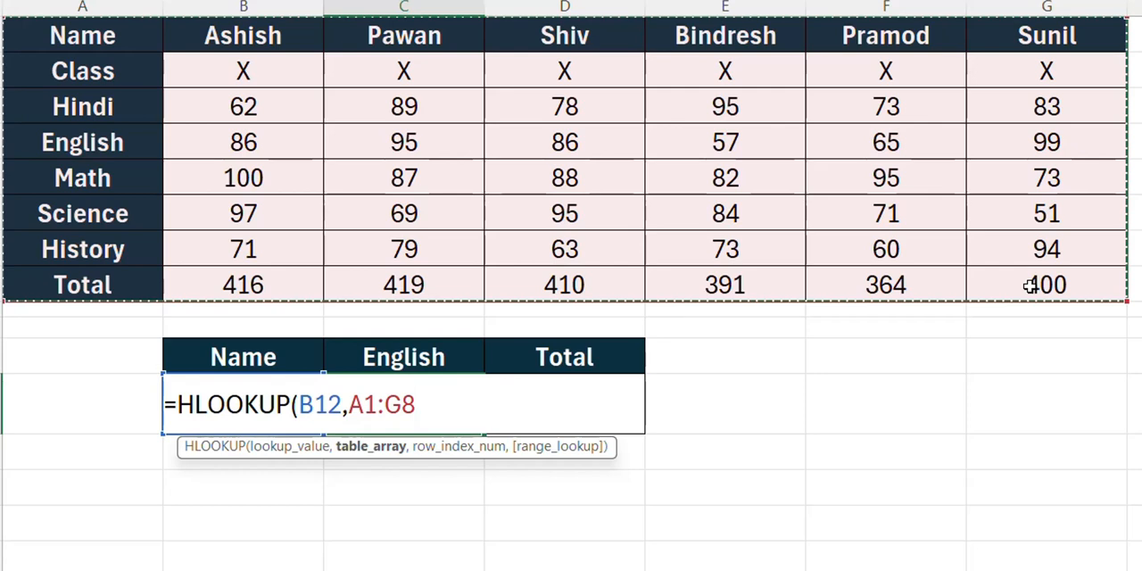
{"action": "type", "text": ","}
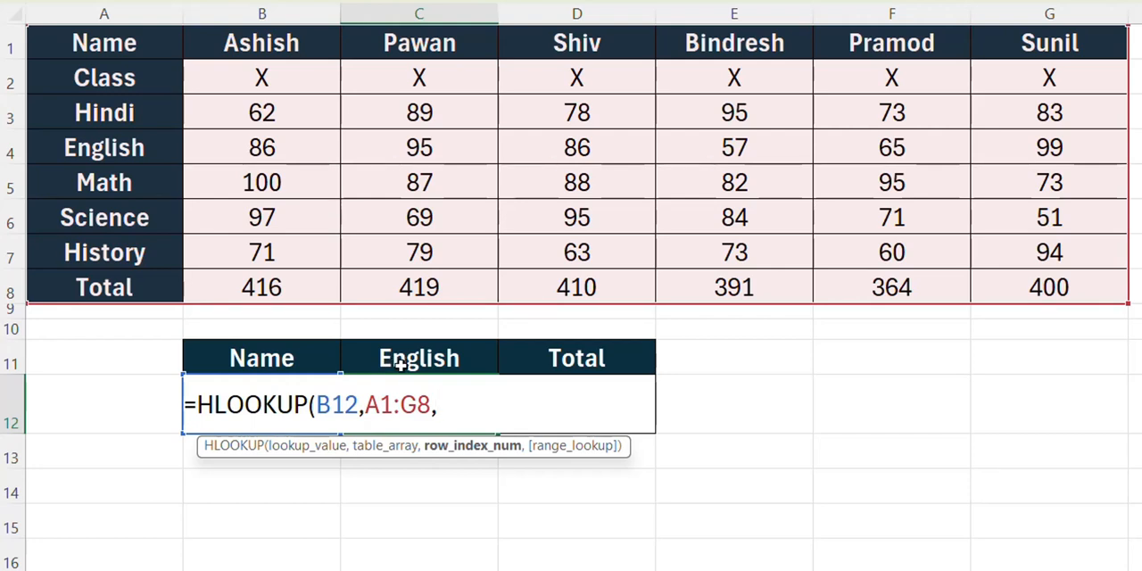
{"action": "type", "text": "4,"}
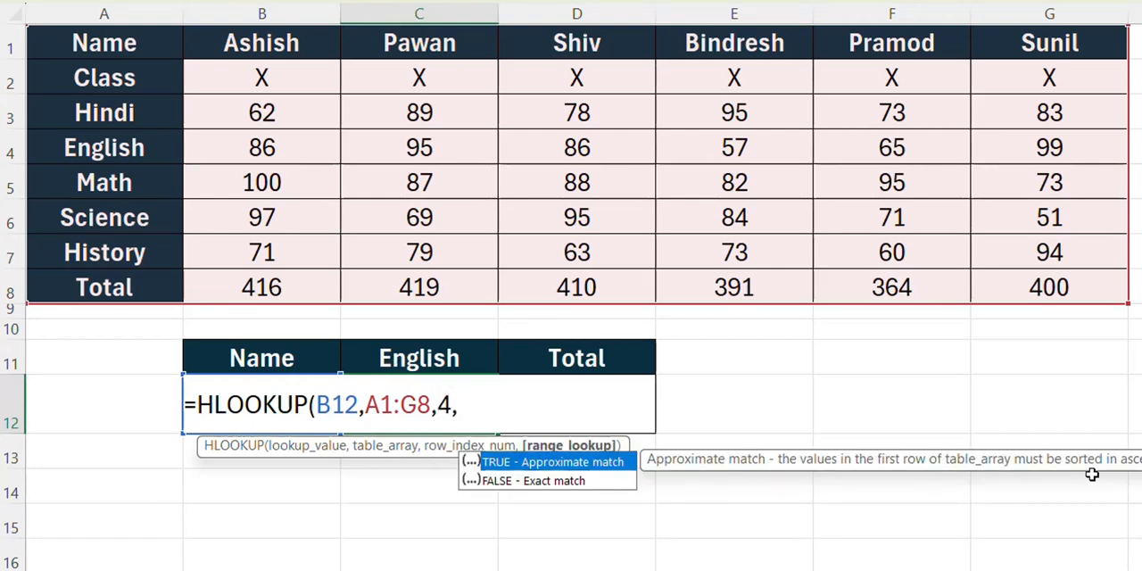
{"action": "type", "text": "0)"}
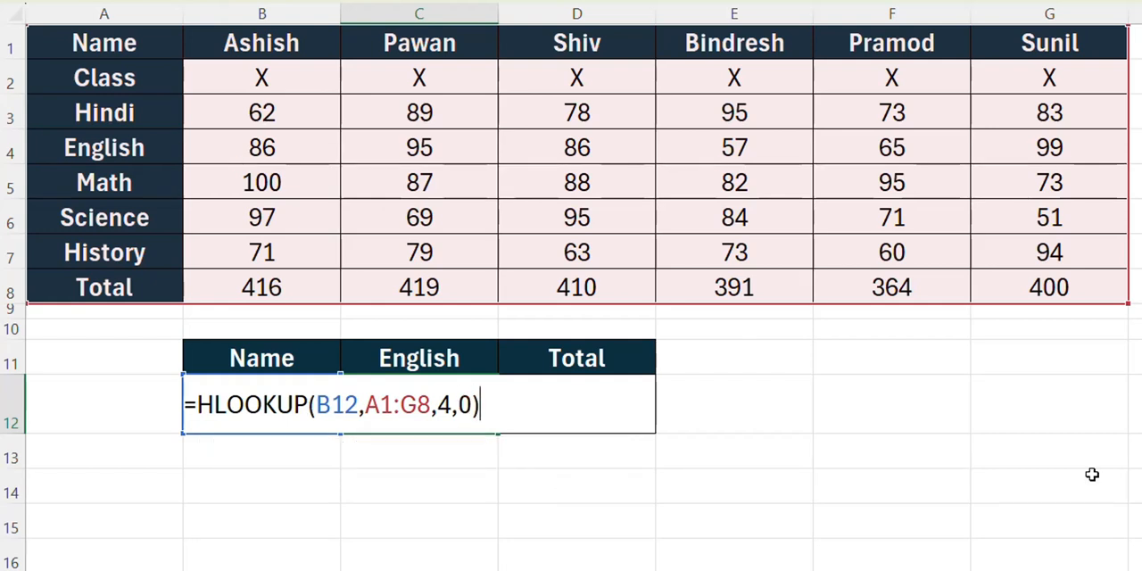
{"action": "key", "text": "Return"}
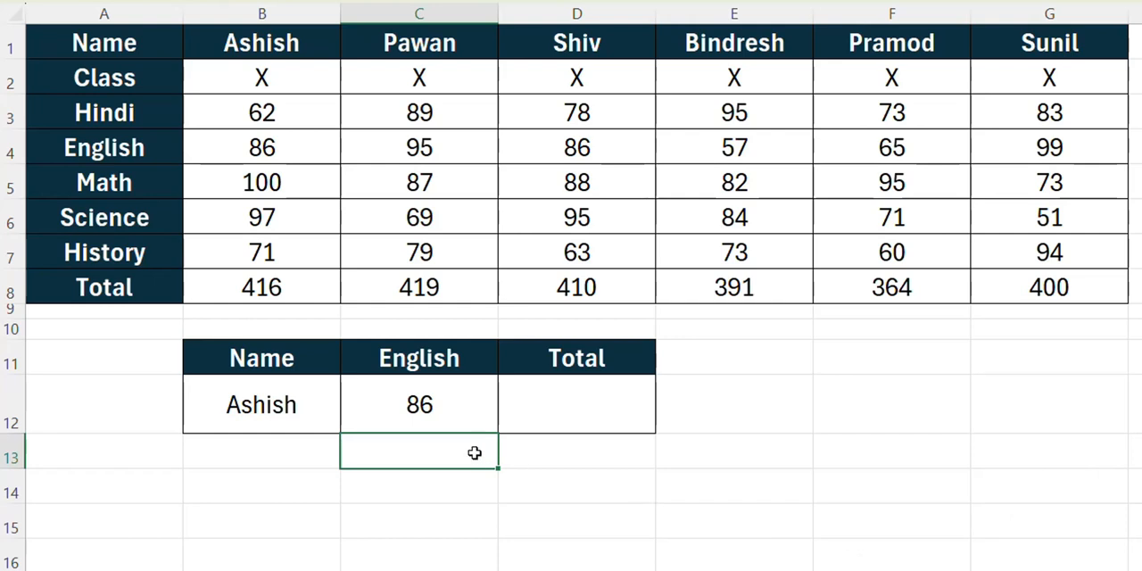
- Check the English result in C12 against the first student's English marks in column B of the marks table
{"action": "left_click", "coordinate": [392, 417]}
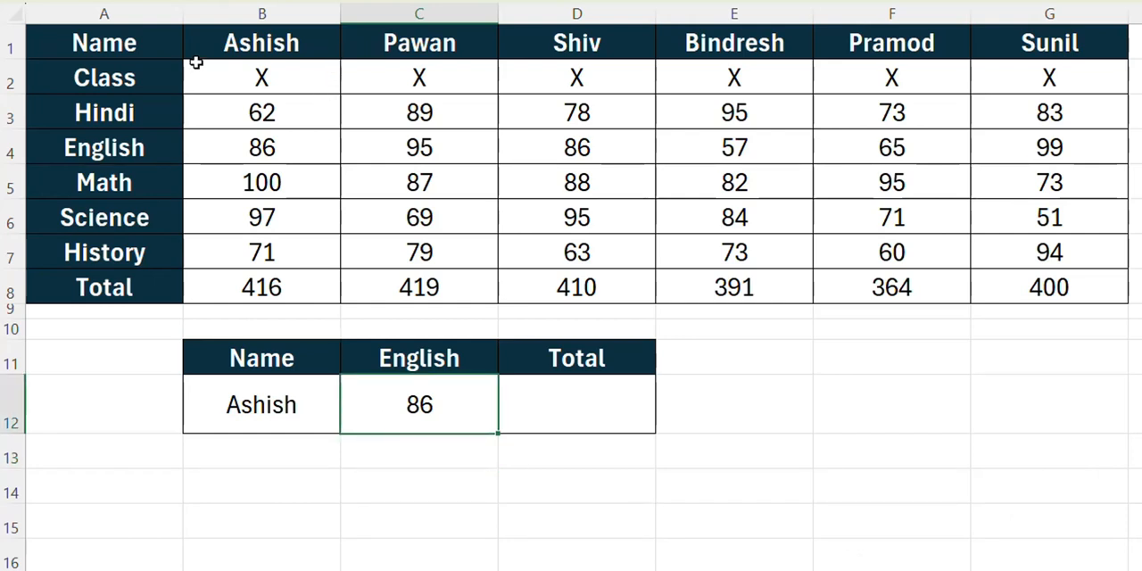
{"action": "left_click", "coordinate": [233, 49]}
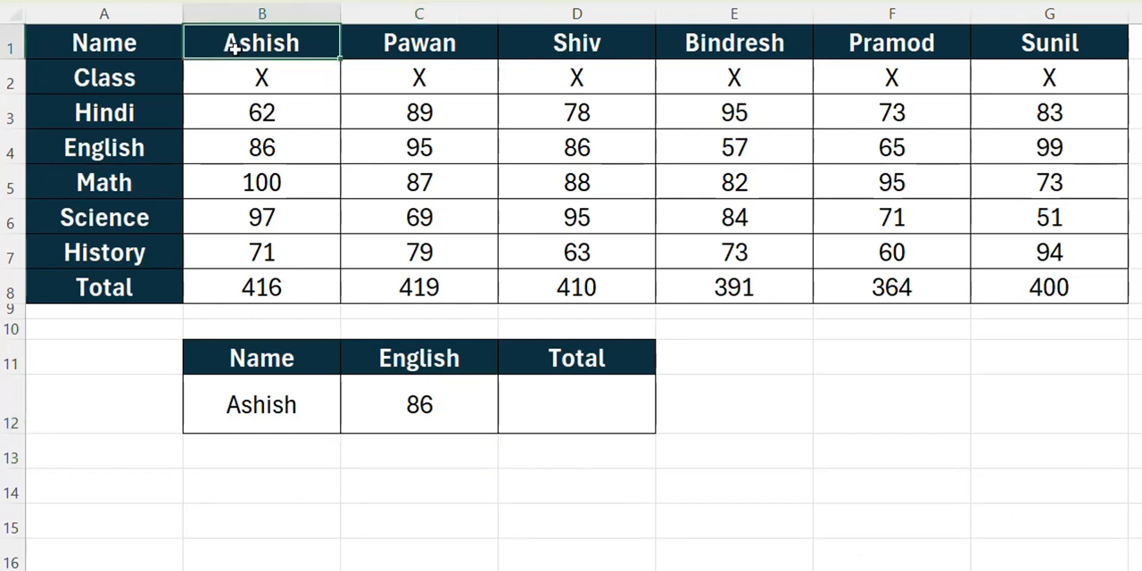
{"action": "left_click", "coordinate": [233, 157]}
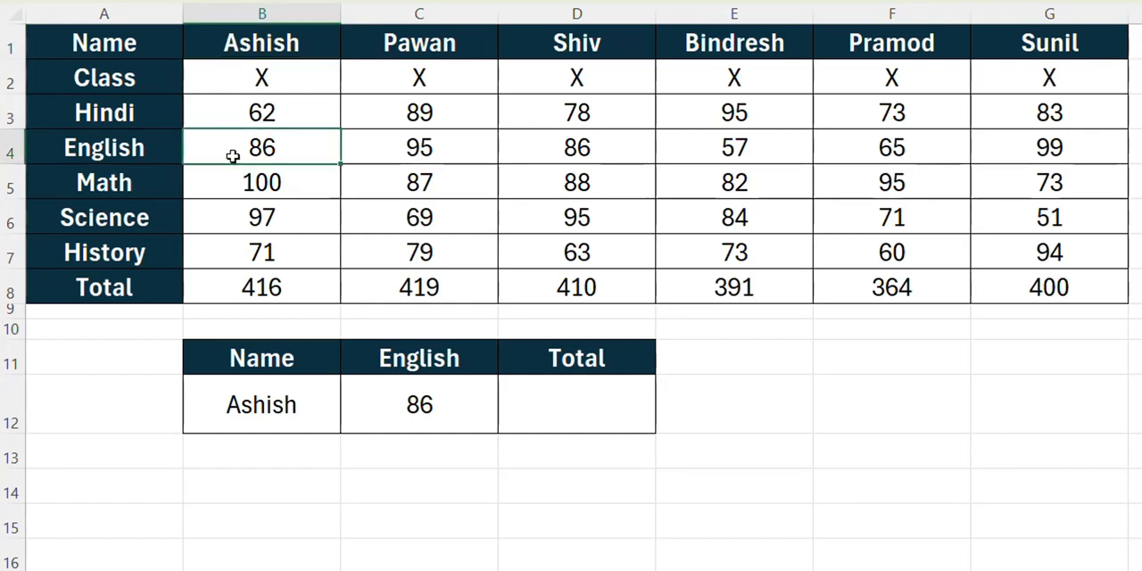
{"action": "left_click", "coordinate": [468, 408]}
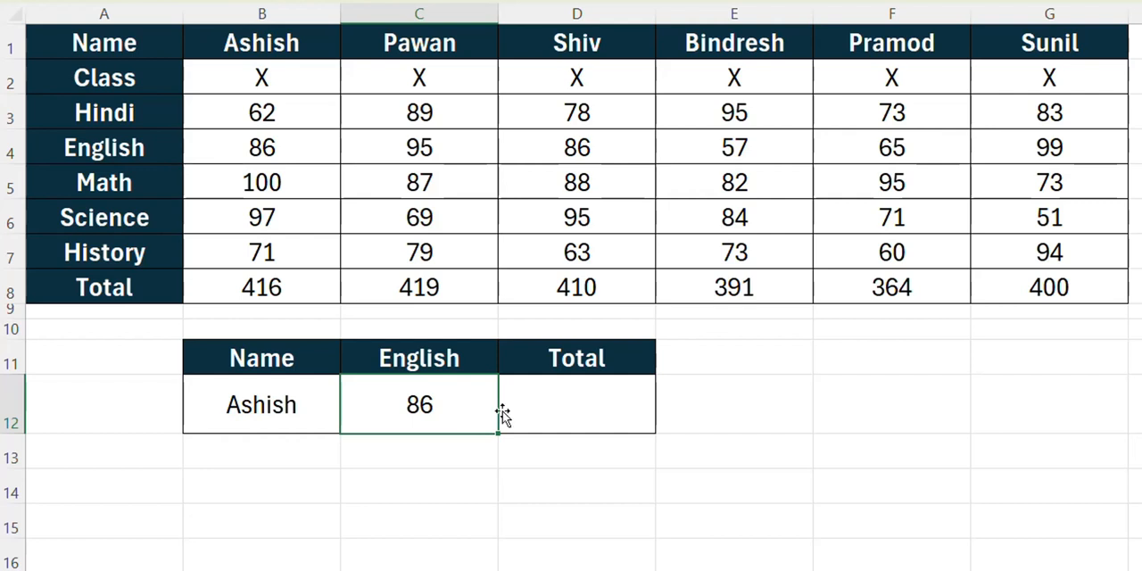
- Enter =HLOOKUP(B12,A1:G8,8,0) in D12 to return the selected student's total
{"action": "left_click", "coordinate": [558, 403]}
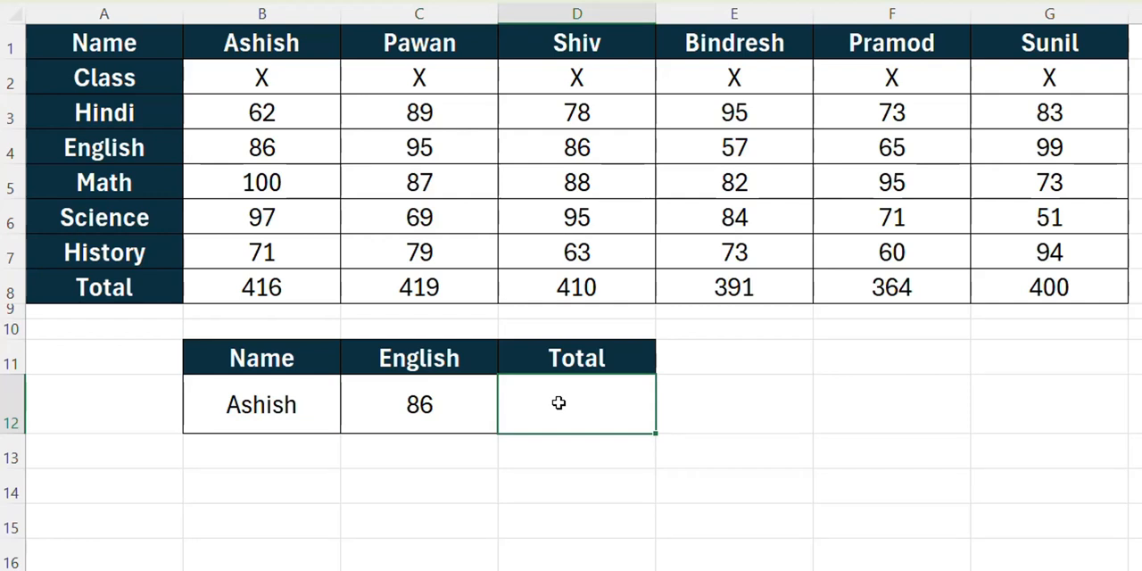
{"action": "type", "text": "=hlo"}
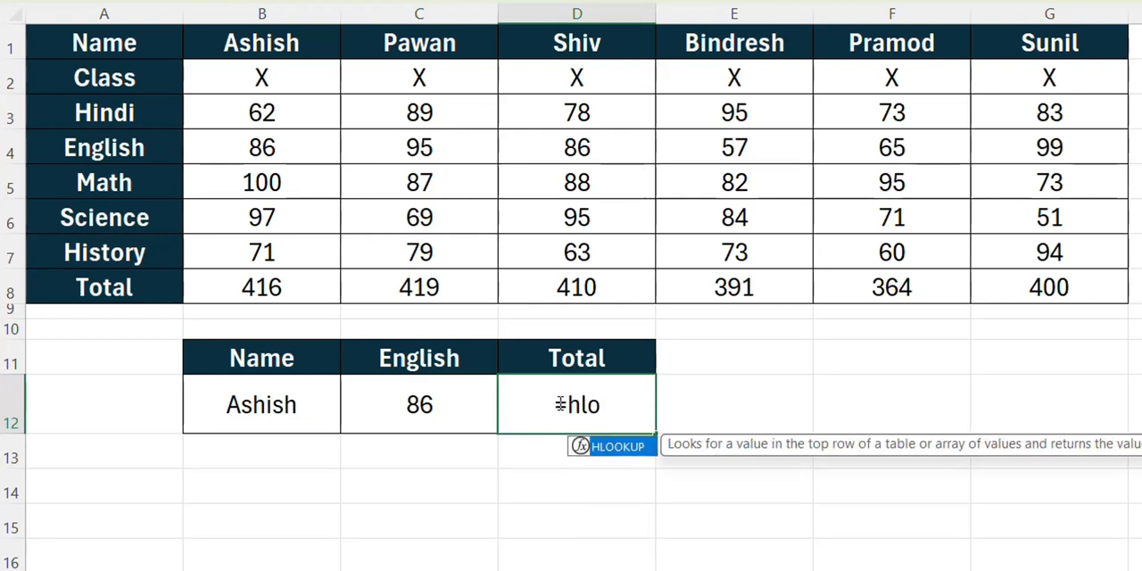
{"action": "key", "text": "Tab"}
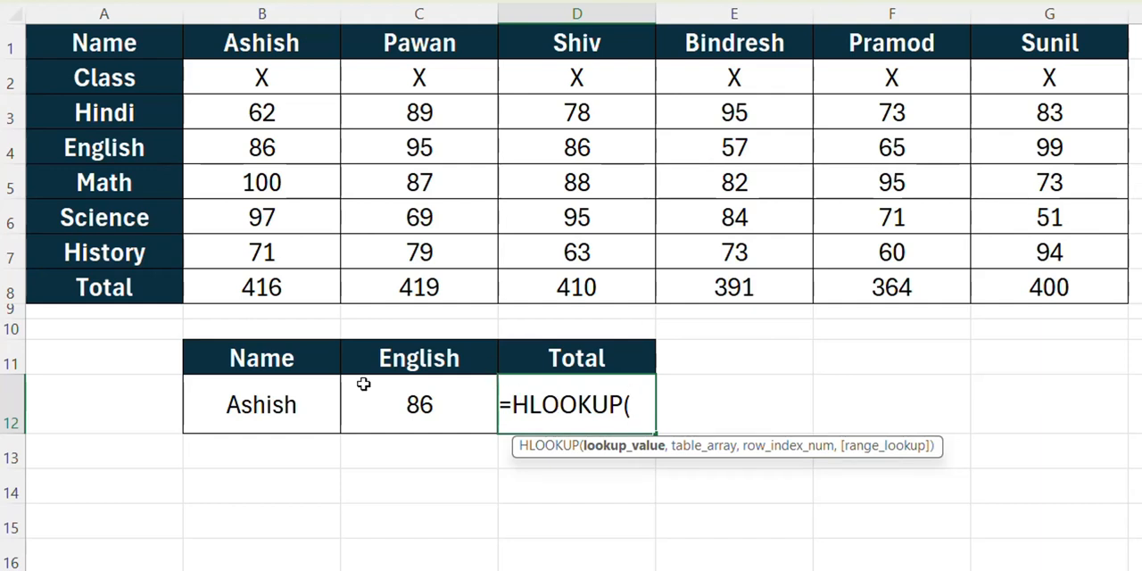
{"action": "left_click", "coordinate": [259, 406]}
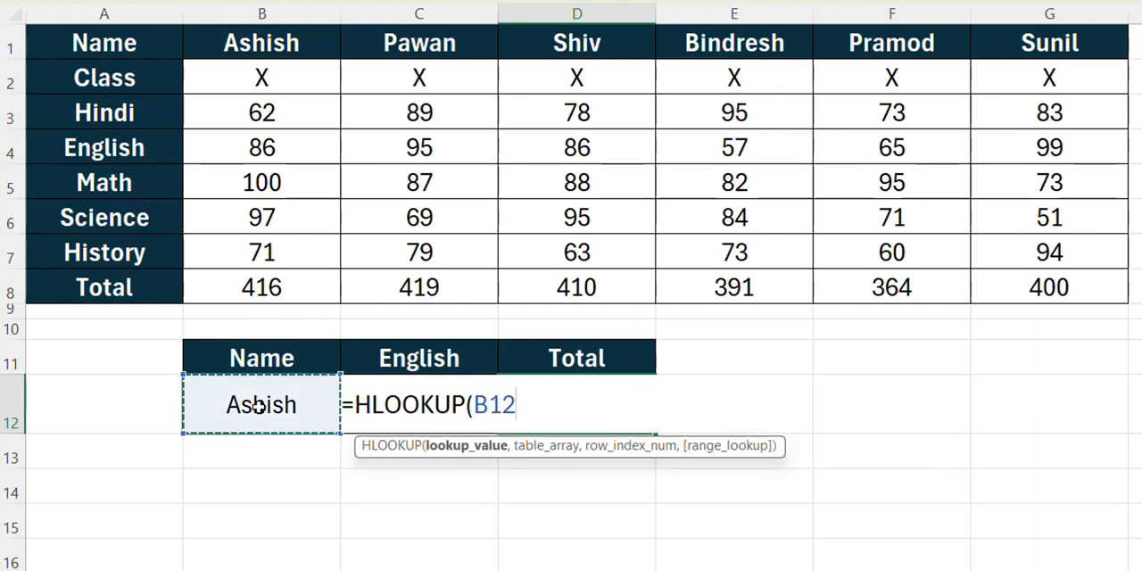
{"action": "type", "text": ","}
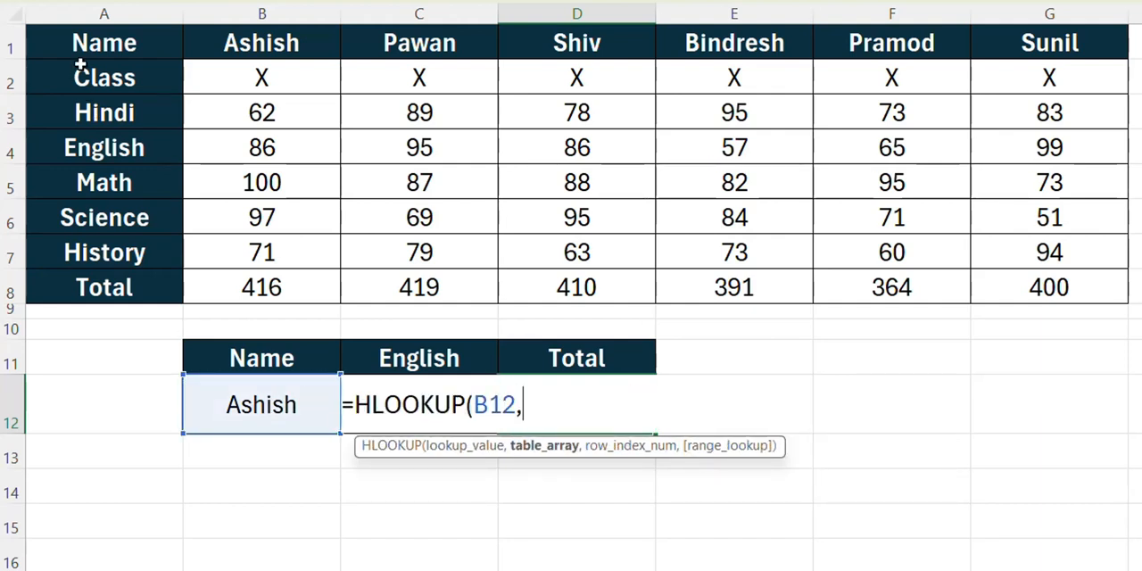
{"action": "left_click_drag", "start_coordinate": [84, 43], "coordinate": [989, 293]}
{"action": "type", "text": ","}
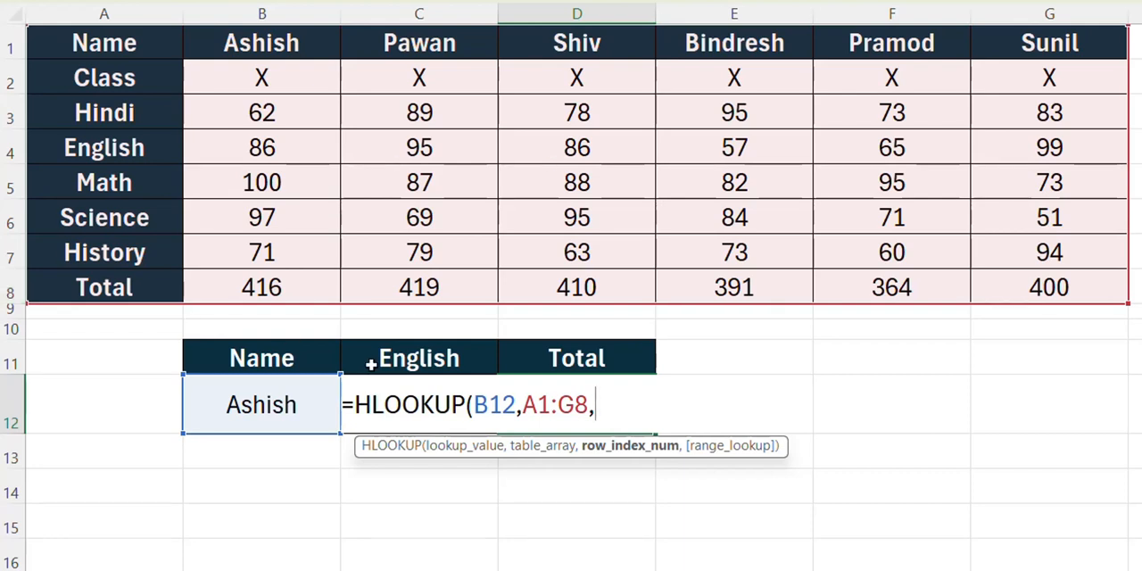
{"action": "type", "text": "8,"}
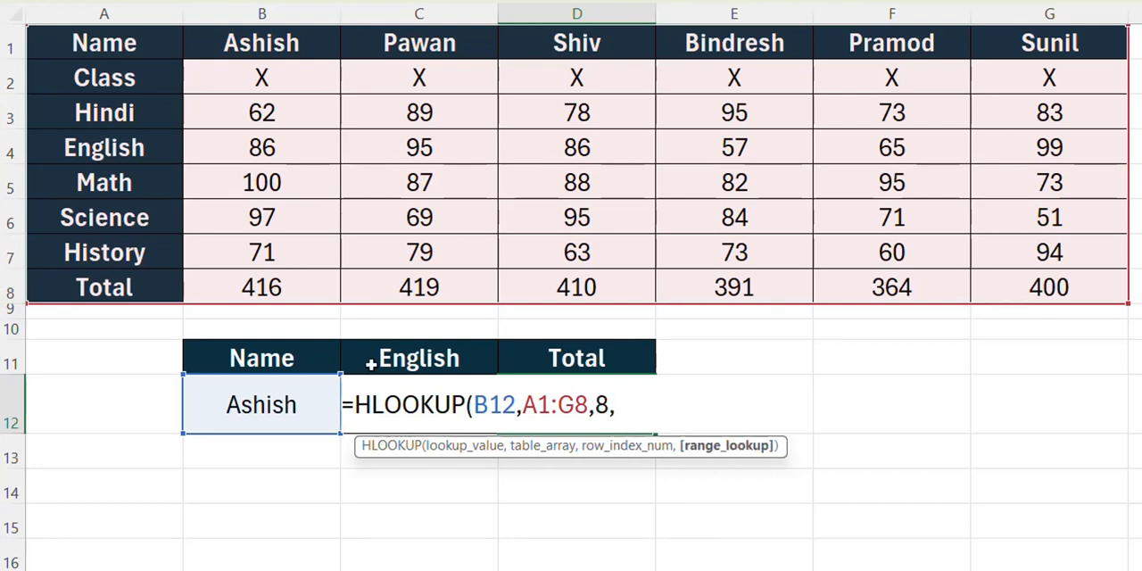
{"action": "type", "text": "0"}
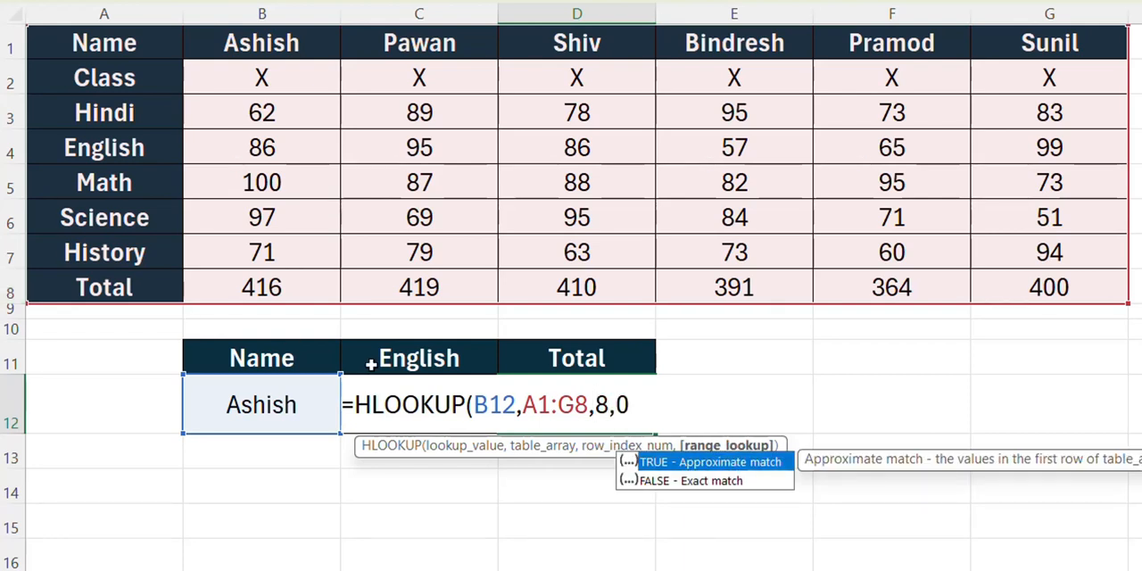
{"action": "type", "text": ")"}
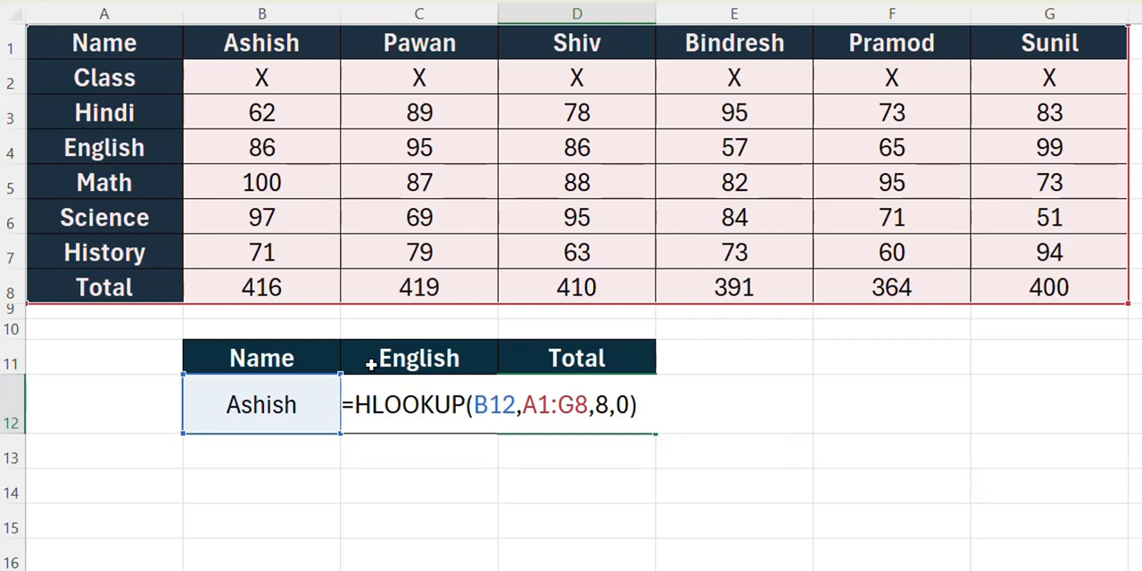
{"action": "key", "text": "Return"}
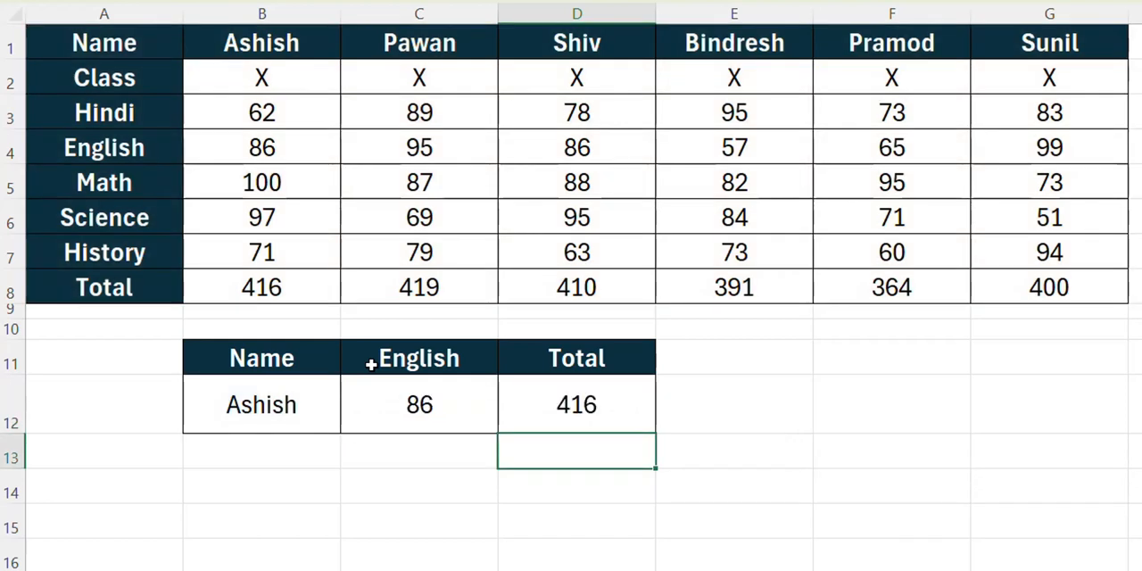
- Check the Total result in D12 against the first student's total in column B of the marks table
{"action": "left_click", "coordinate": [222, 45]}
{"action": "left_click", "coordinate": [250, 284]}
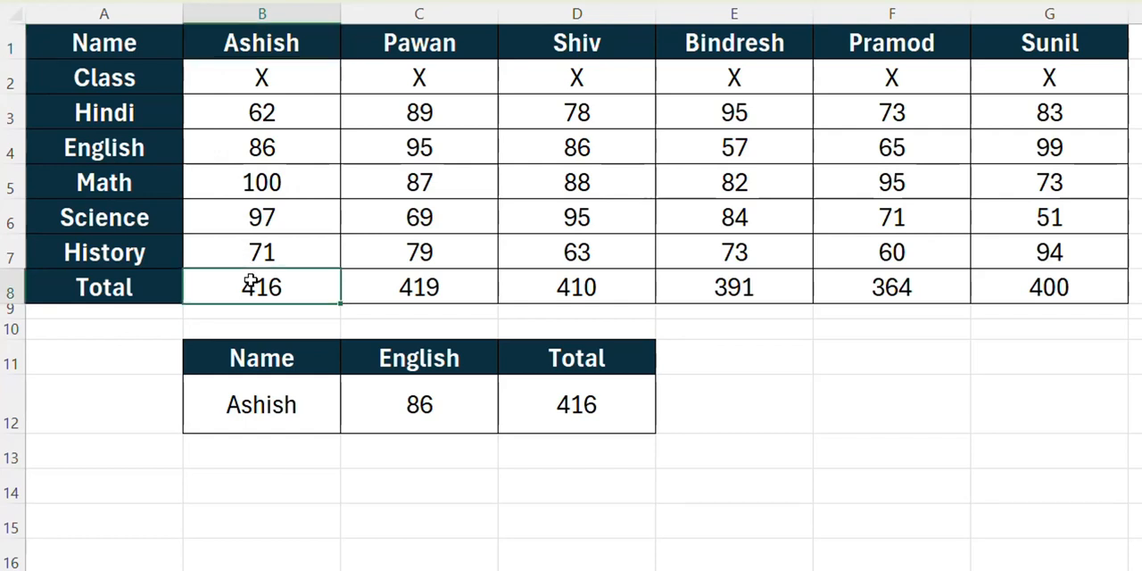
{"action": "left_click", "coordinate": [537, 406]}
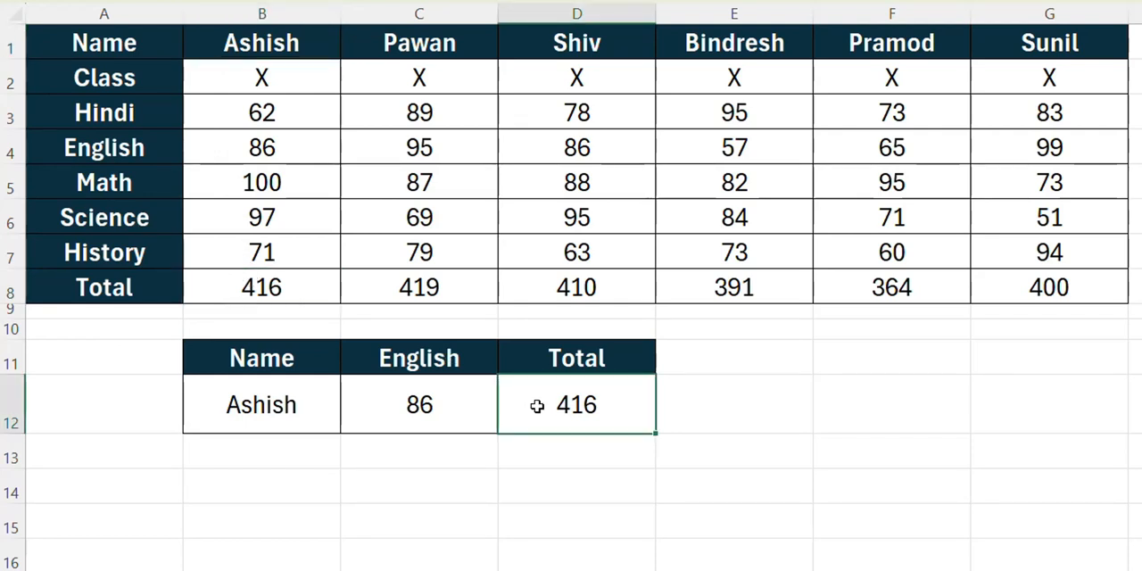
- Choose the third student in the B12 drop-down and compare the English and Total results with column D of the marks table
{"action": "left_click", "coordinate": [312, 416]}
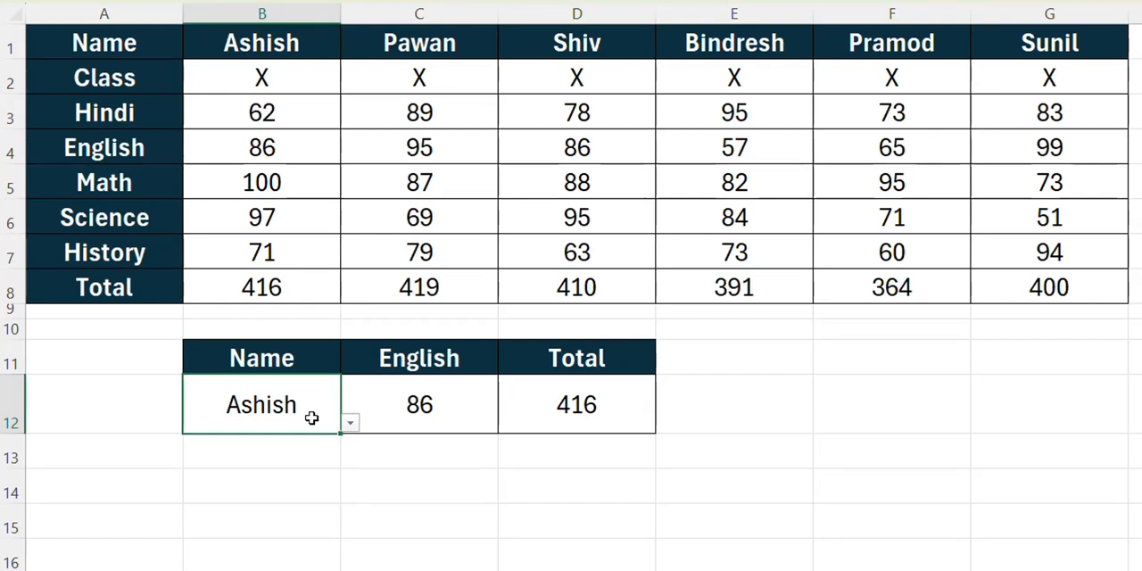
{"action": "left_click", "coordinate": [349, 425]}
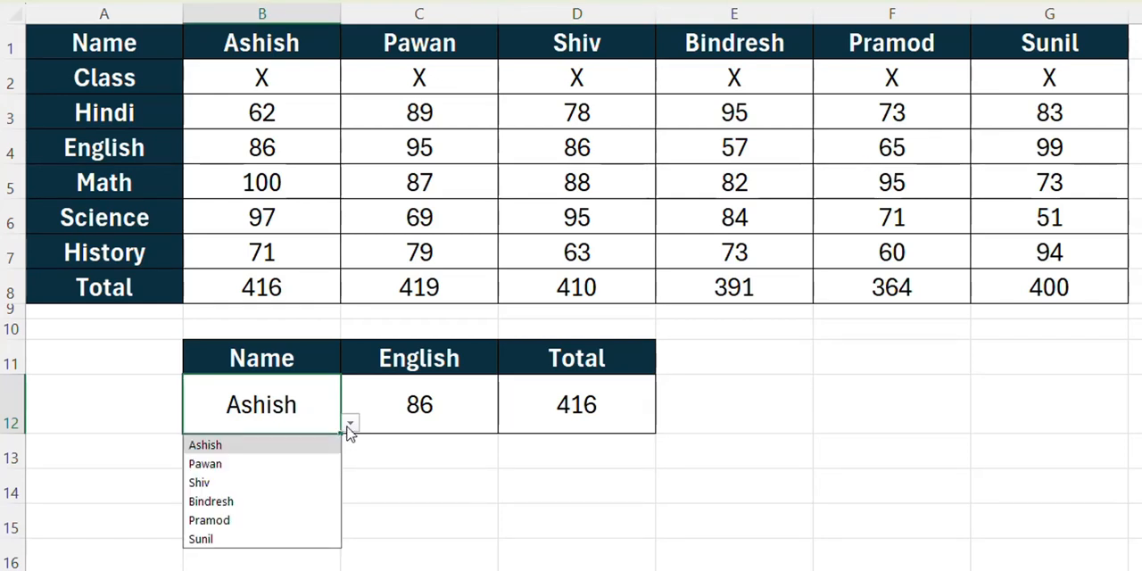
{"action": "left_click", "coordinate": [289, 490]}
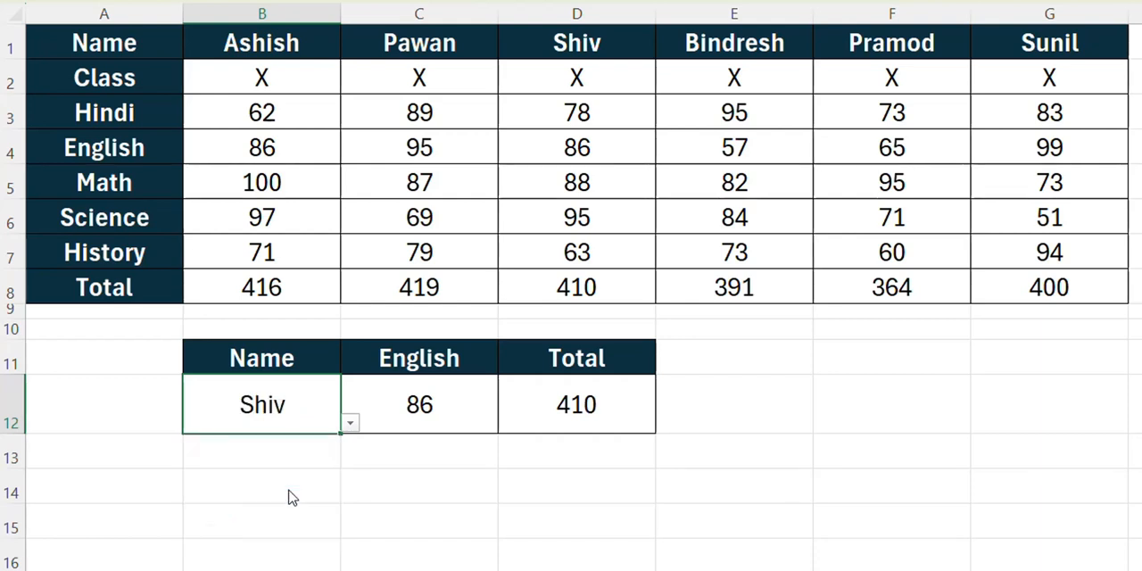
{"action": "left_click", "coordinate": [488, 389]}
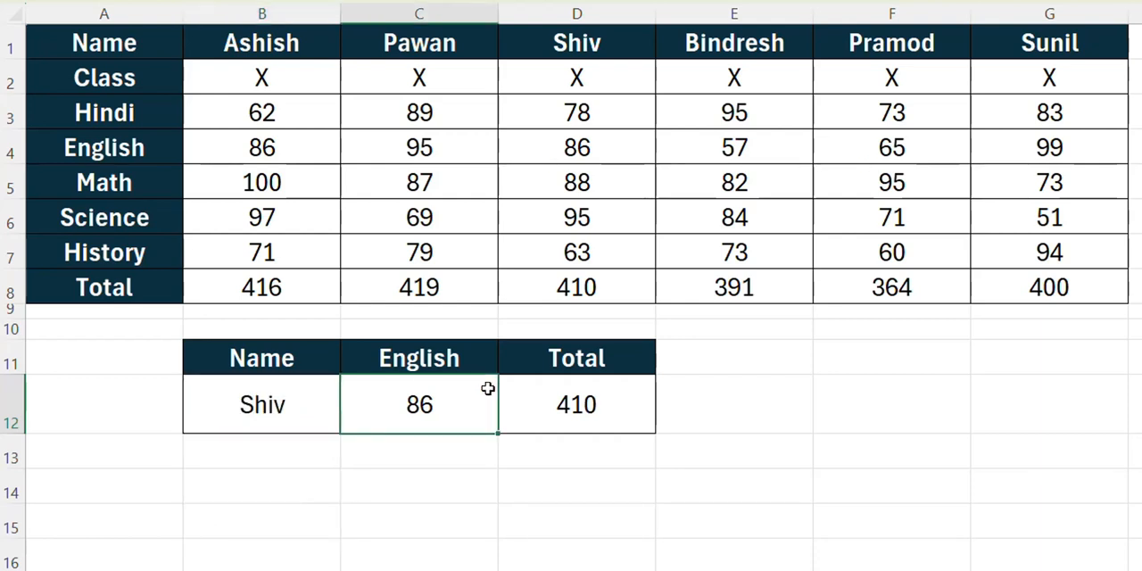
{"action": "left_click", "coordinate": [573, 163]}
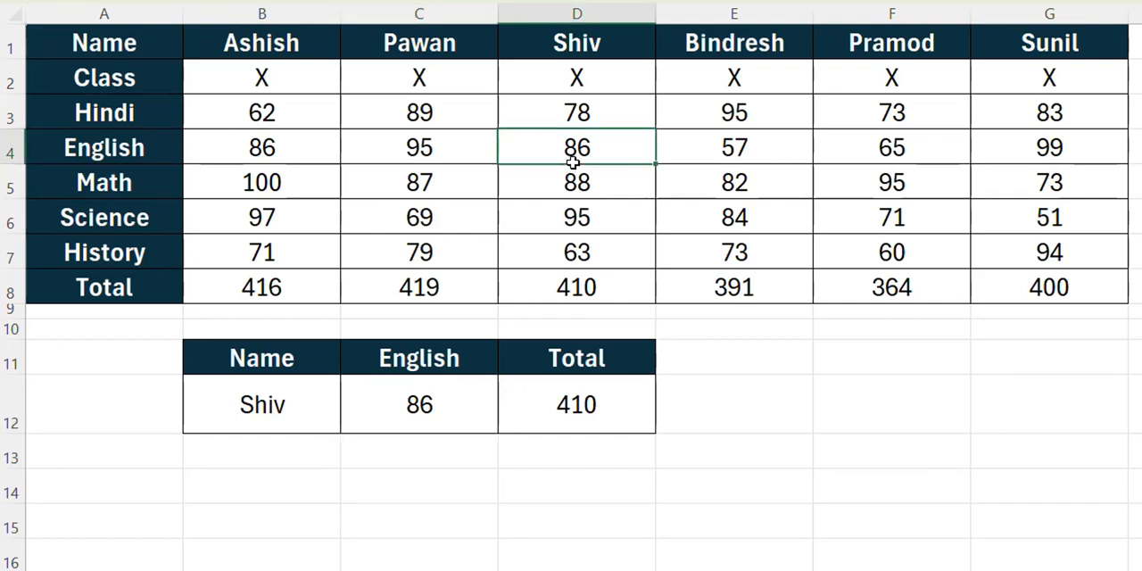
{"action": "left_click", "coordinate": [573, 284]}
- Choose the last student in the B12 drop-down and compare the English and Total results with column G of the marks table
{"action": "left_click", "coordinate": [270, 383]}
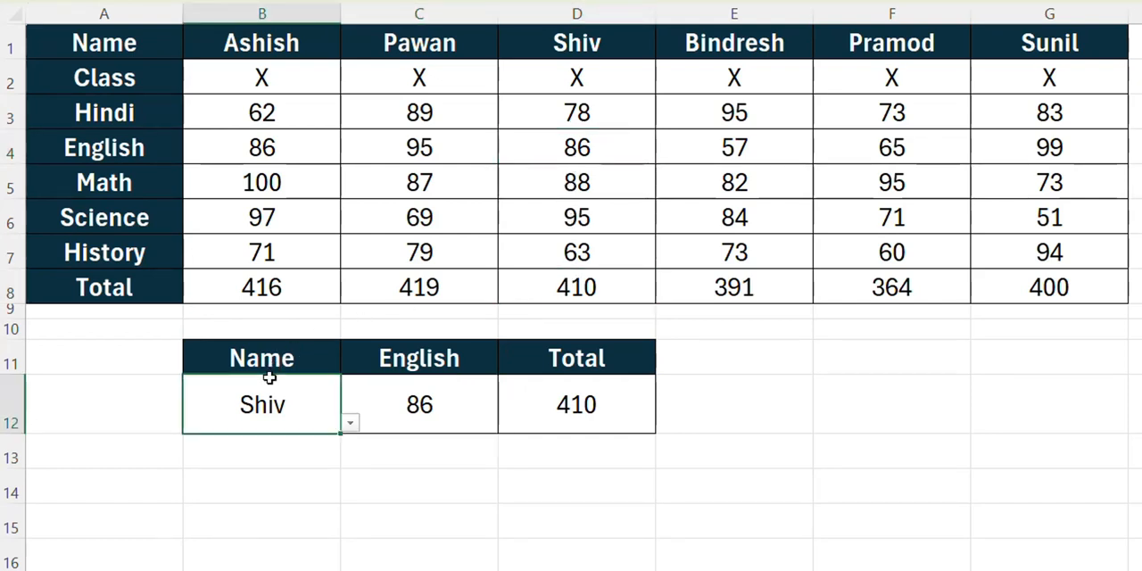
{"action": "left_click", "coordinate": [349, 424]}
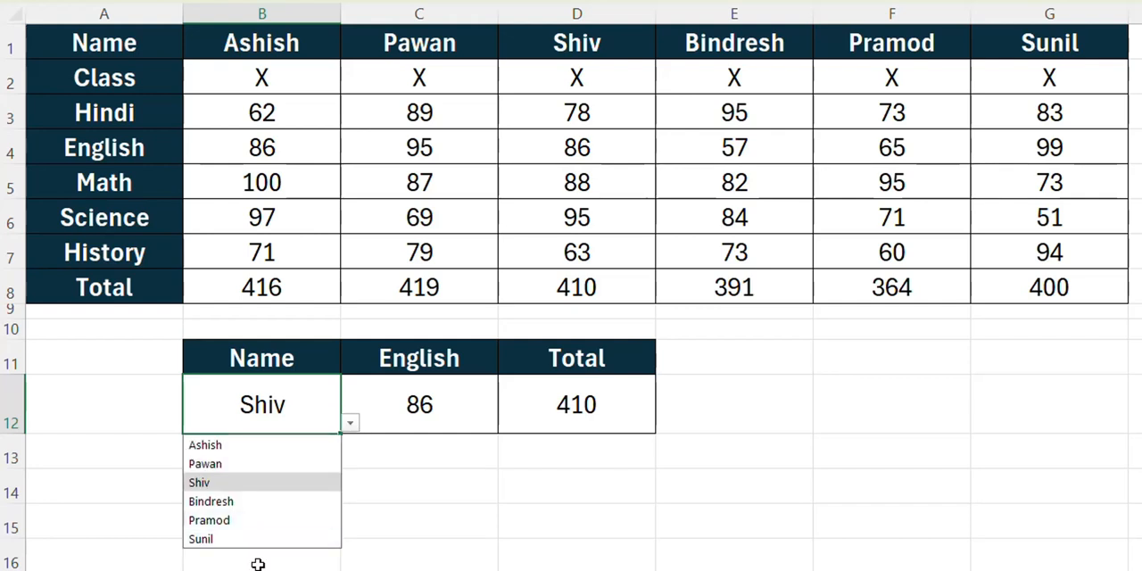
{"action": "left_click", "coordinate": [249, 539]}
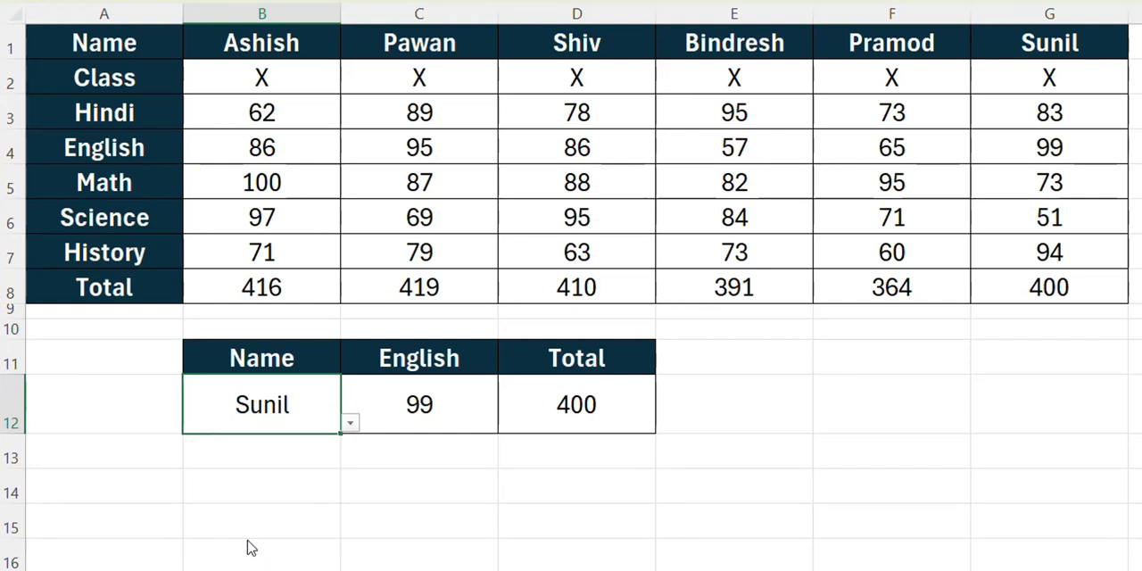
{"action": "left_click", "coordinate": [1026, 159]}
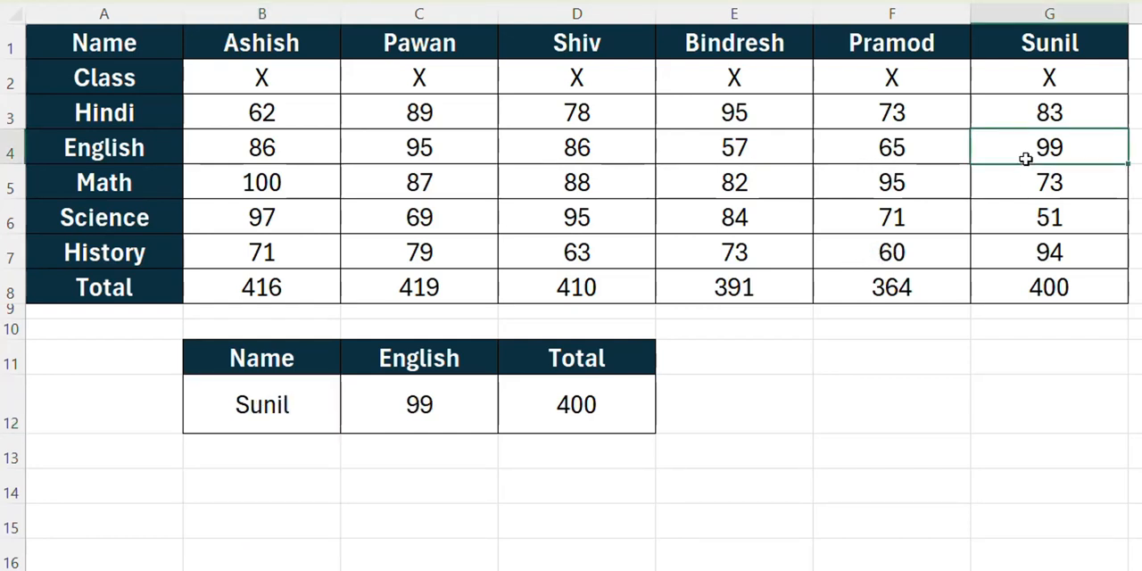
{"action": "left_click", "coordinate": [1011, 297]}
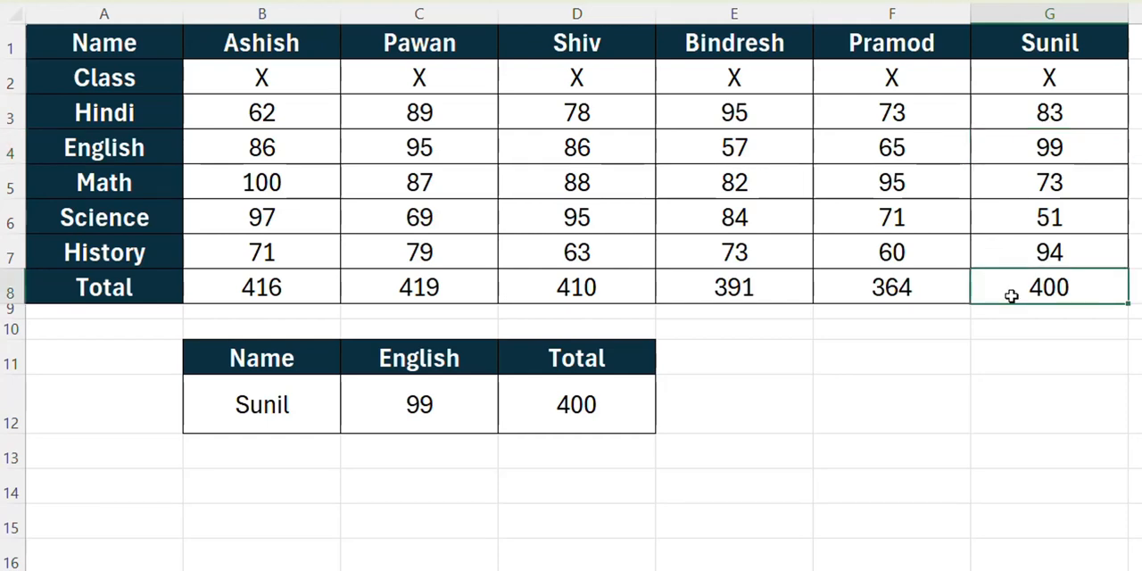